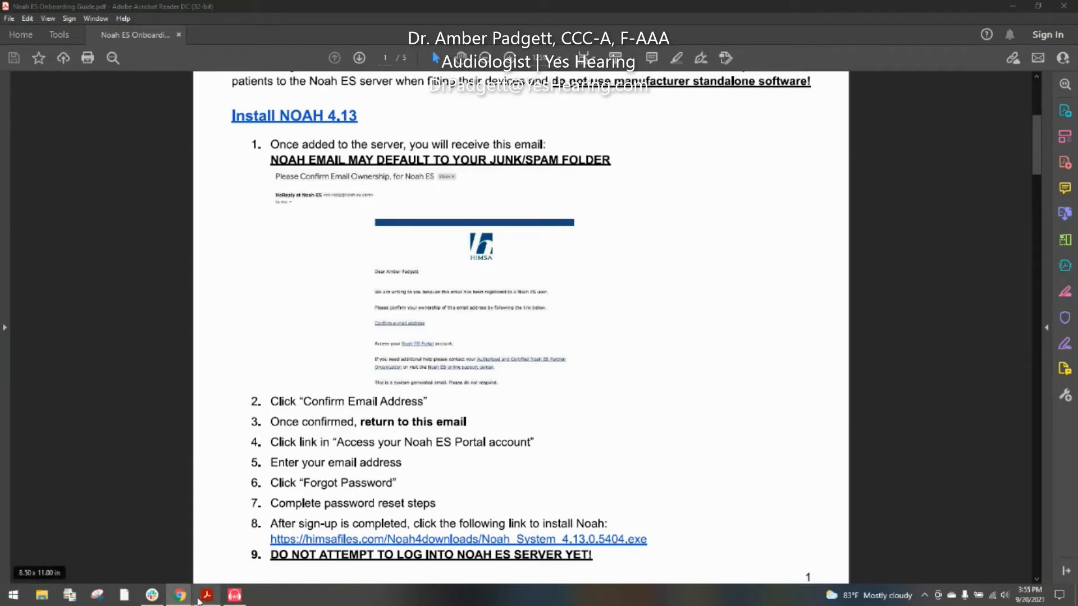
Step: After reviewing the Install NOAH 4.13 steps, show the open Chrome windows to reach the confirmation email
click(180, 596)
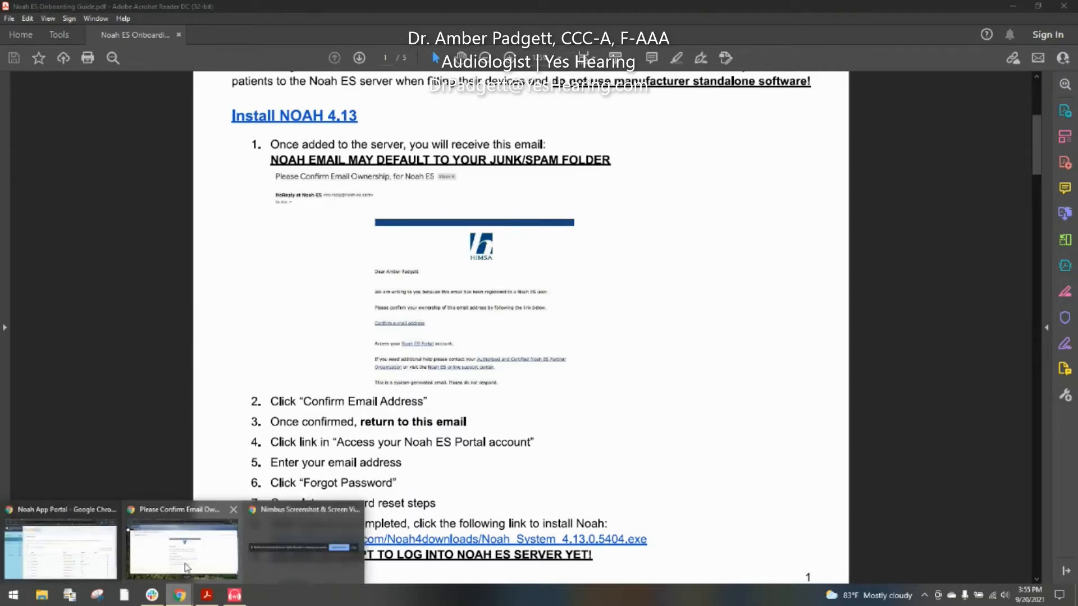
Step: Look over the Getting started and New Password Request emails, ending on Confirm Email Ownership
click(188, 568)
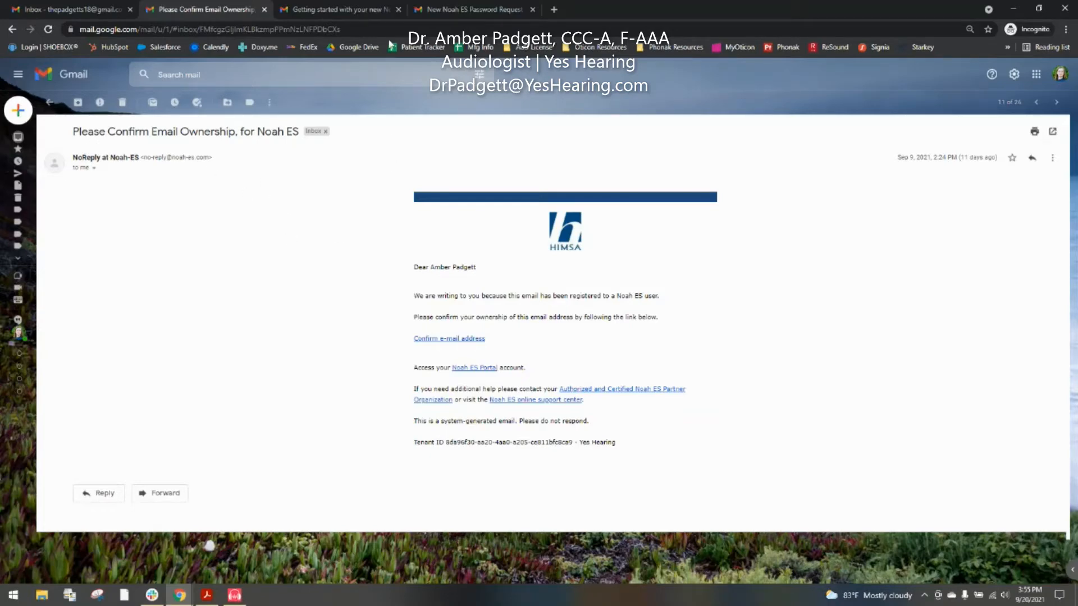
click(369, 10)
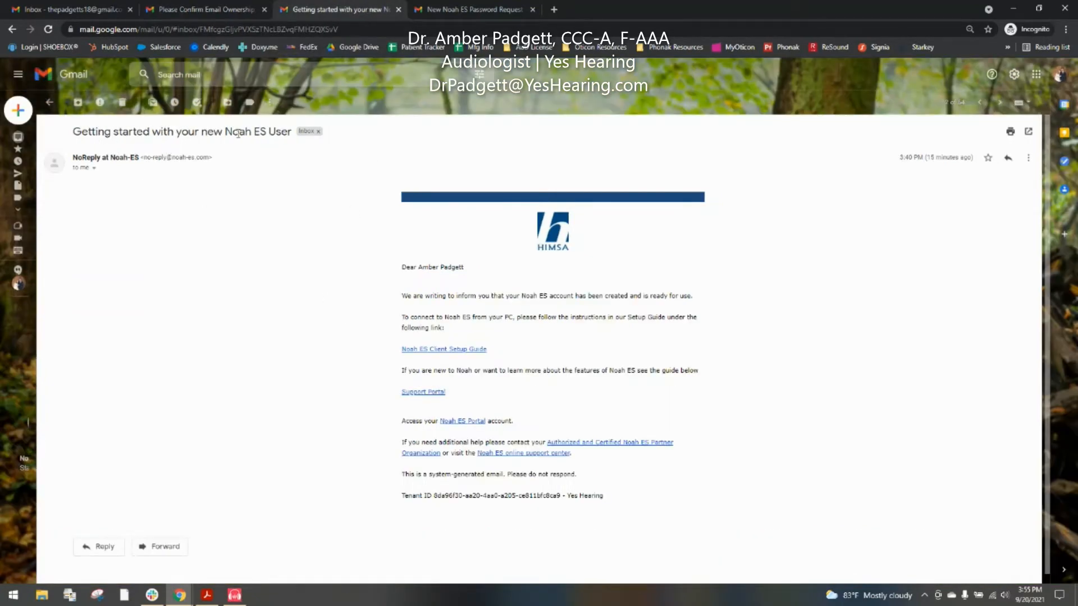
click(493, 10)
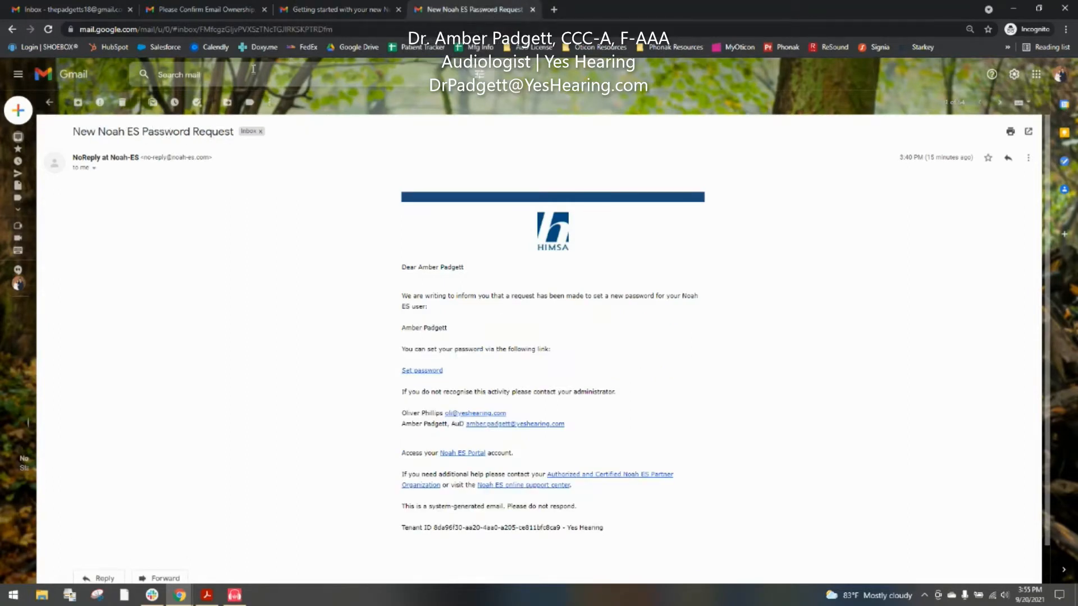
click(222, 10)
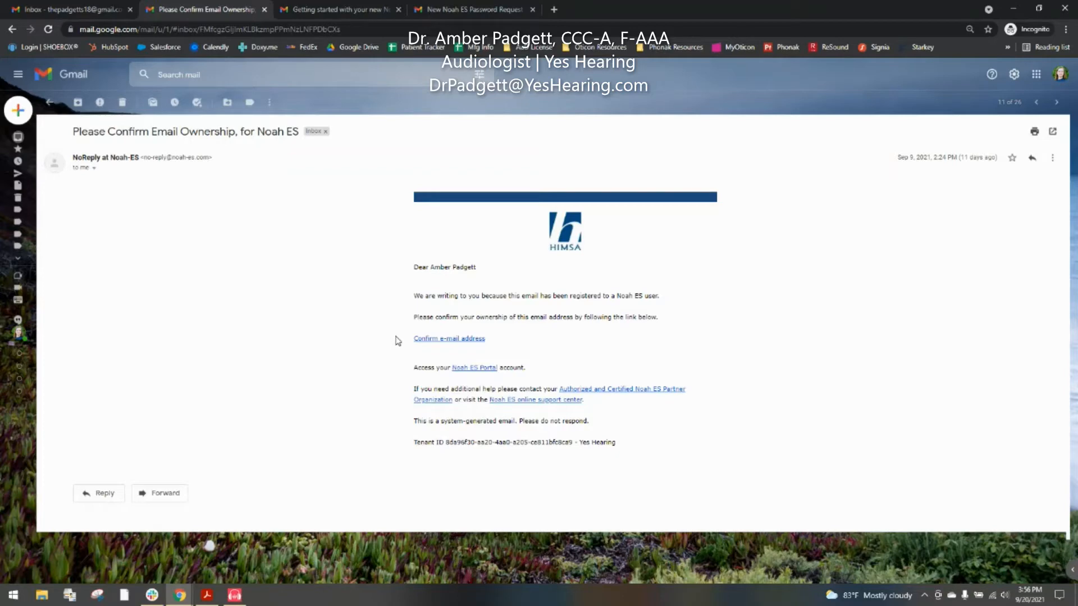
Step: Try confirming the email address, discard the failed page, and follow the Noah ES Portal link
click(450, 339)
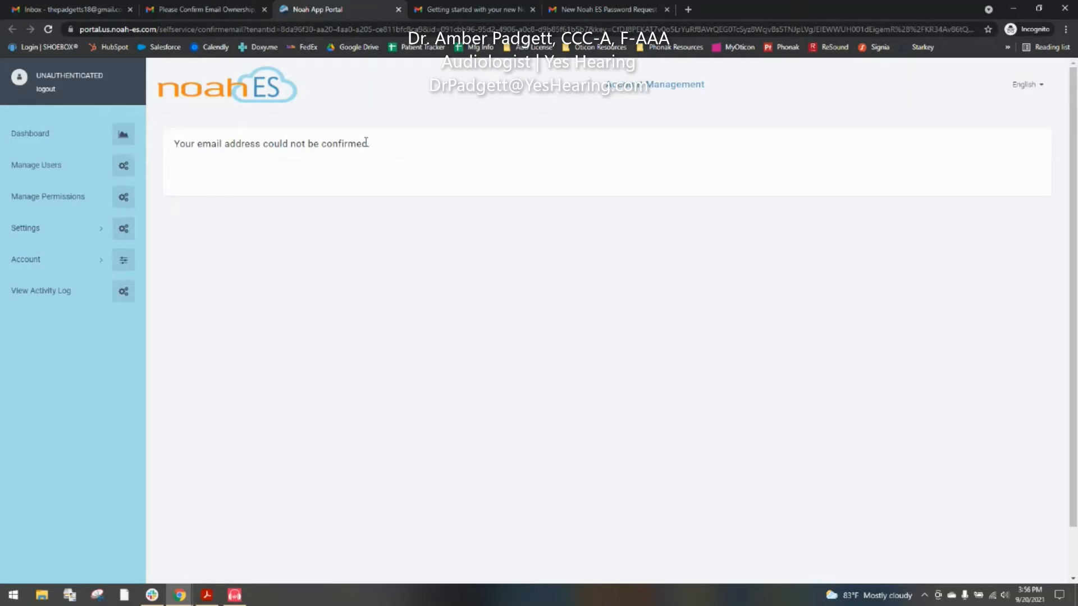
click(399, 9)
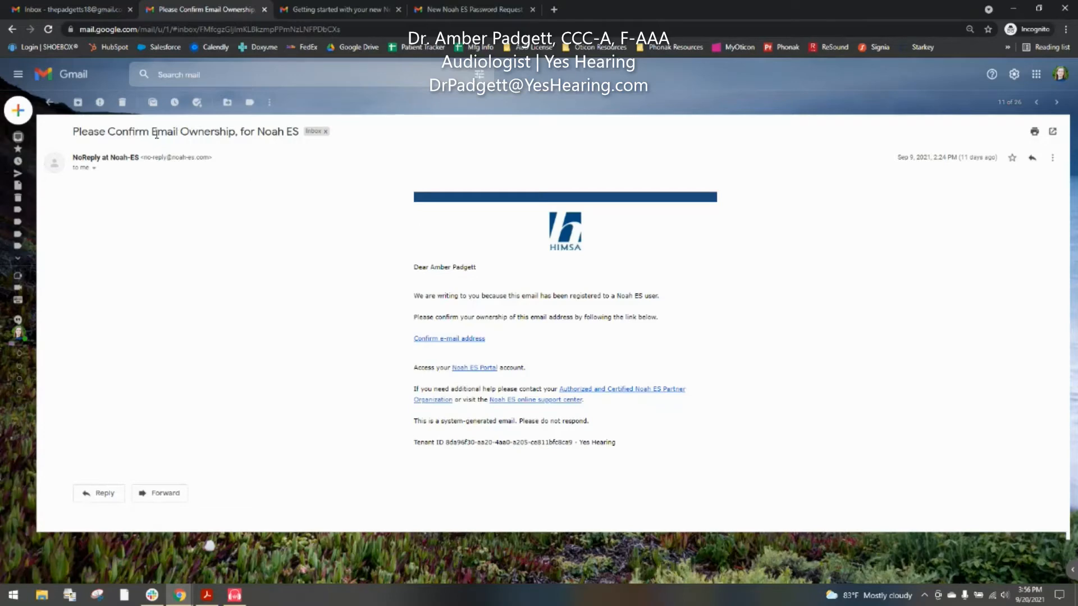
click(487, 369)
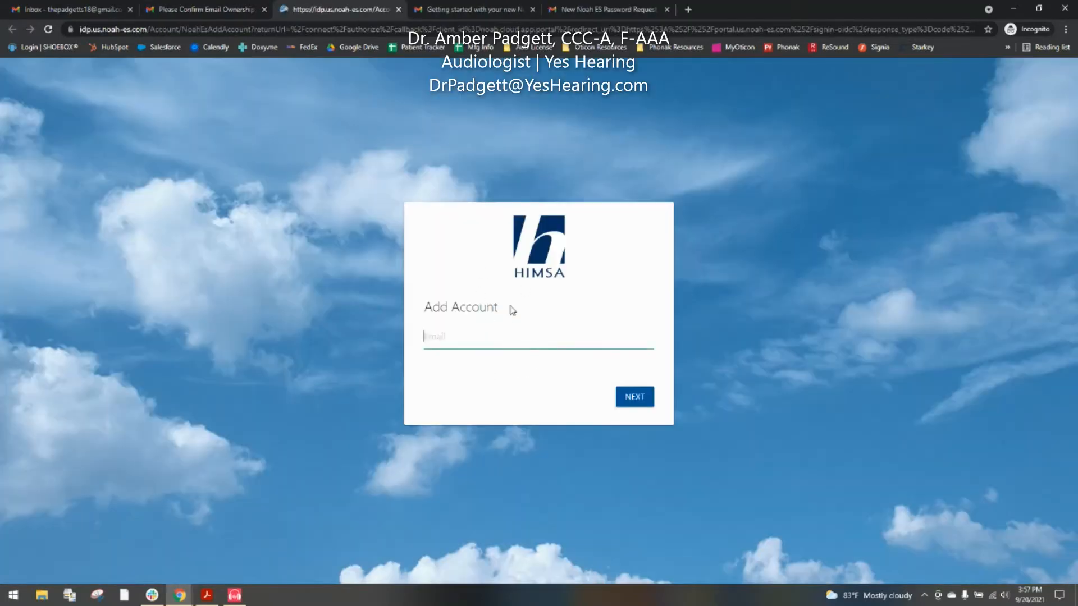
Step: Request a Noah ES password reset for the saved account email, then close the HIMSA login tab
click(482, 340)
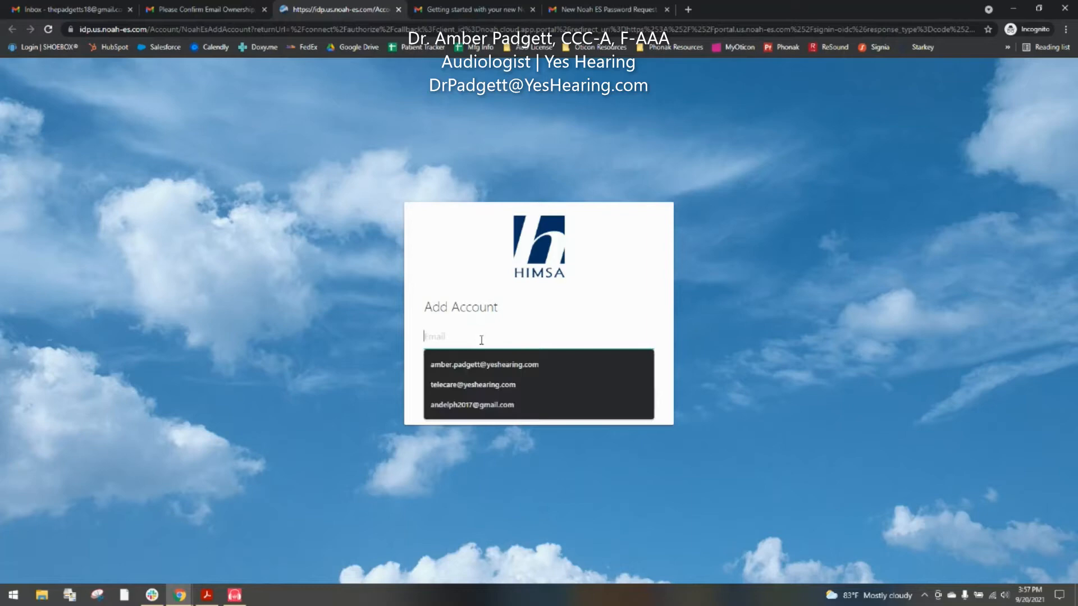
click(482, 404)
click(617, 402)
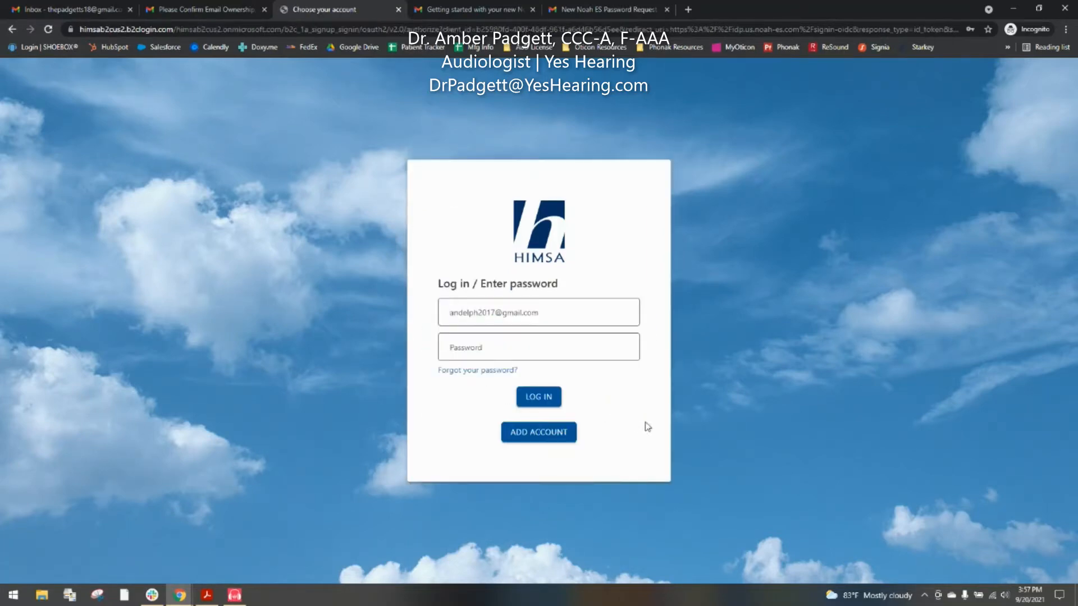
click(486, 371)
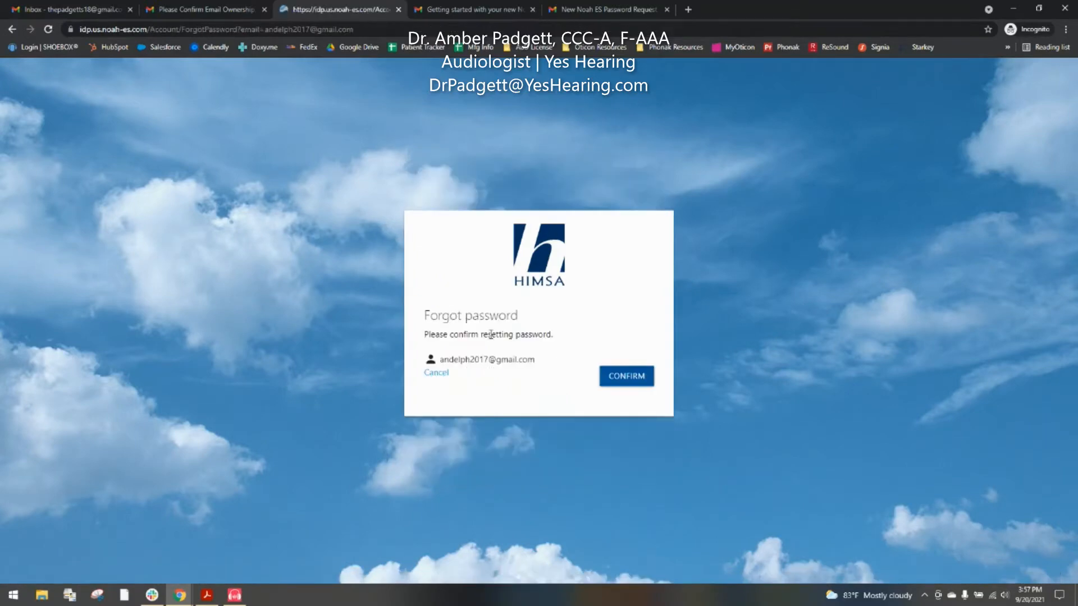
click(638, 377)
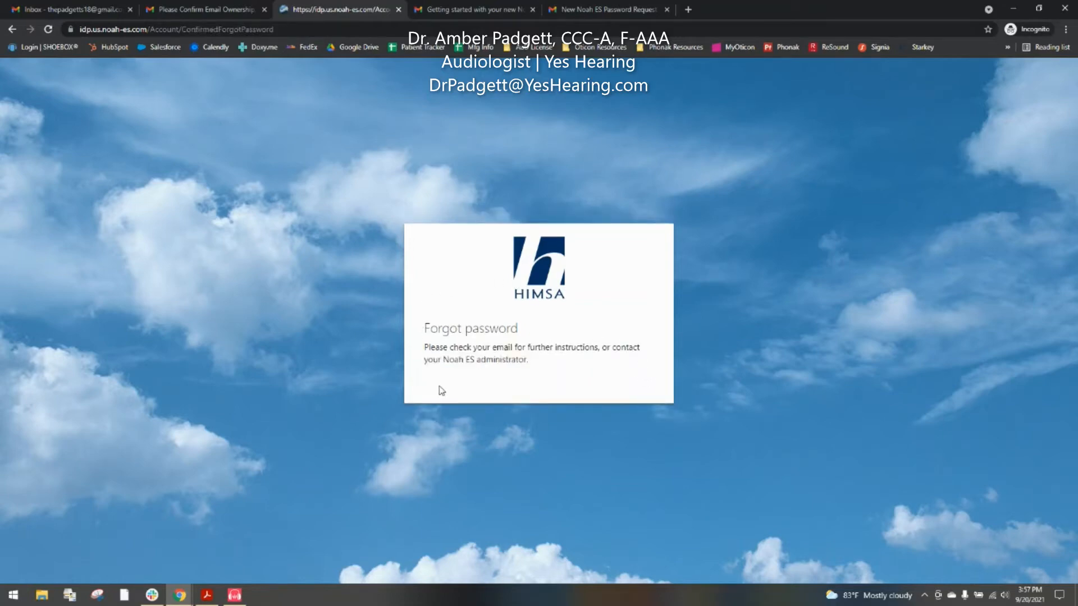
click(398, 10)
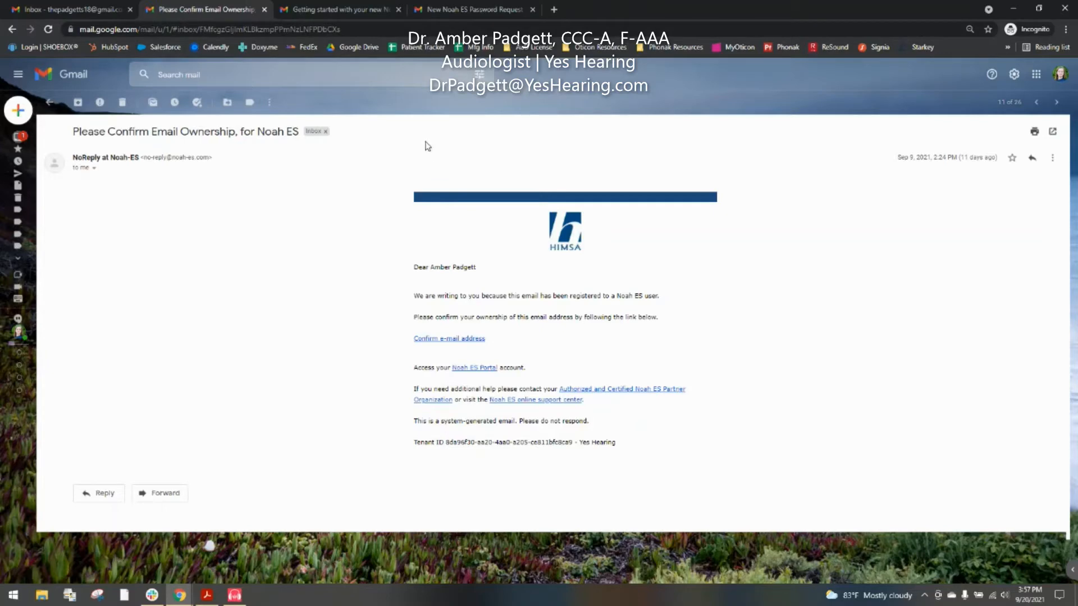
Step: From the password request email's Set password link, enter and confirm a new Noah ES password
scroll(449, 326, down, 1)
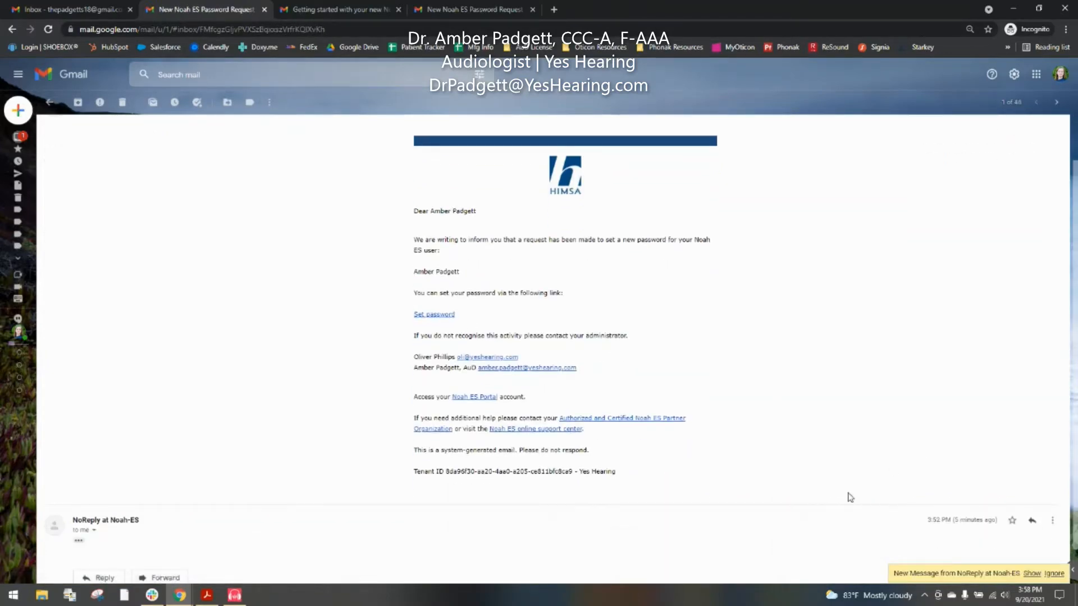
scroll(851, 497, down, 1)
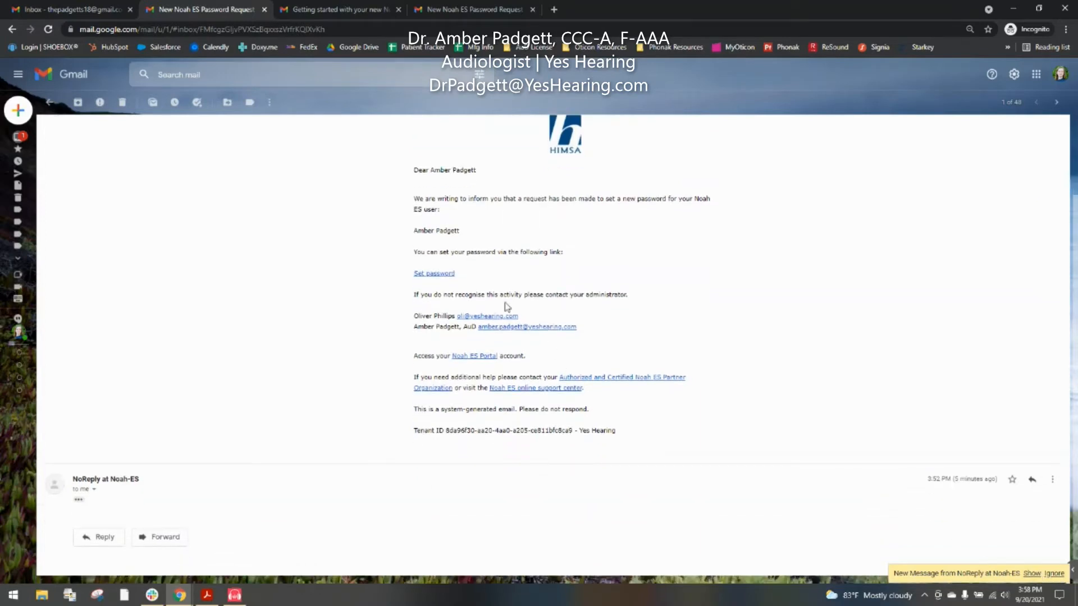
click(437, 275)
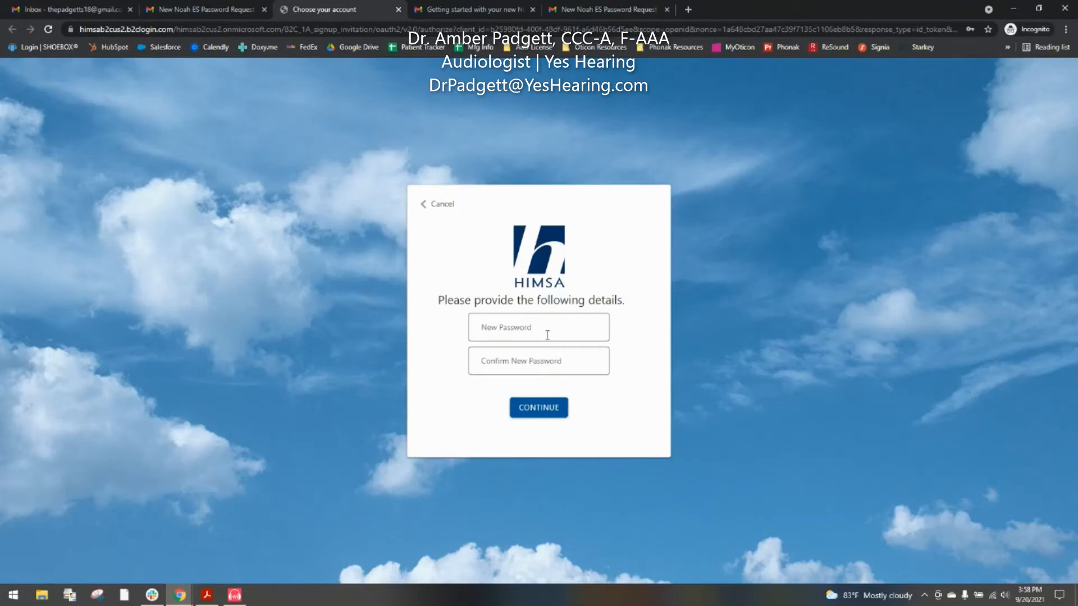
click(548, 335)
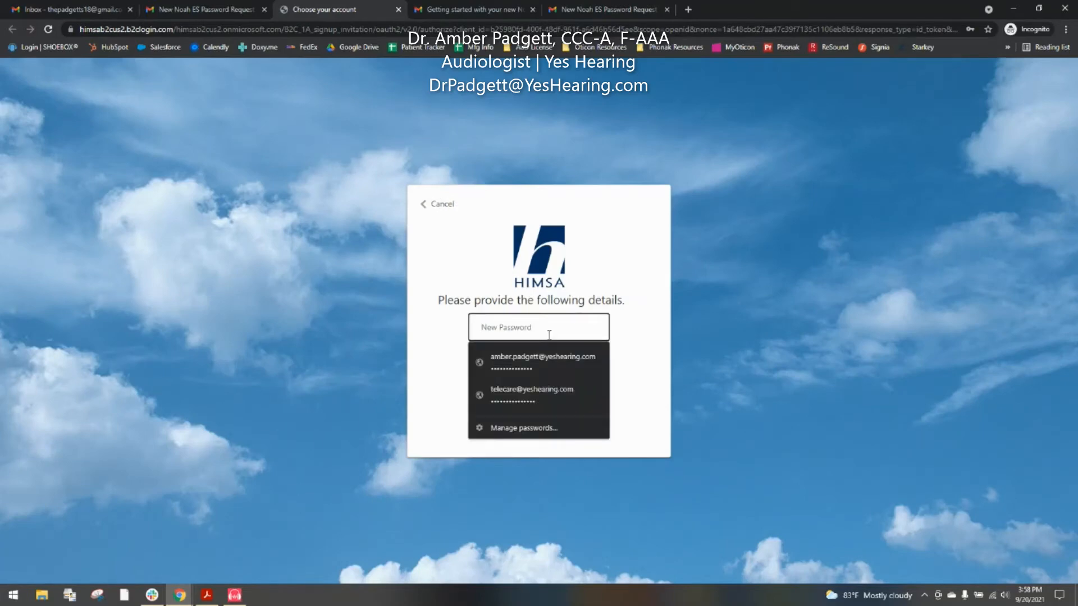
text(•••••••••)
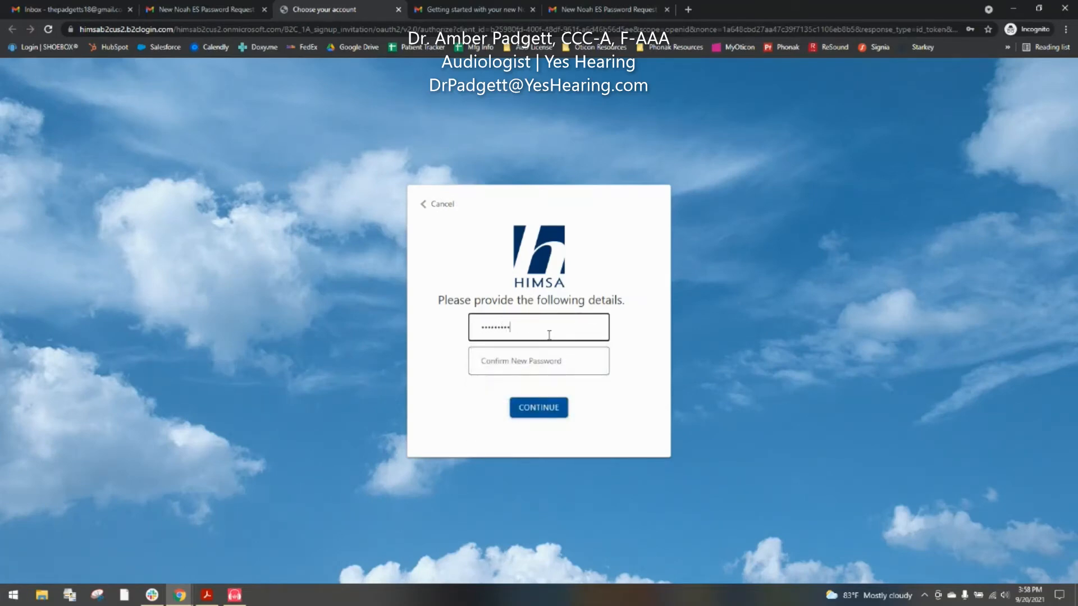
text(••••••)
key(Tab)
text(•)
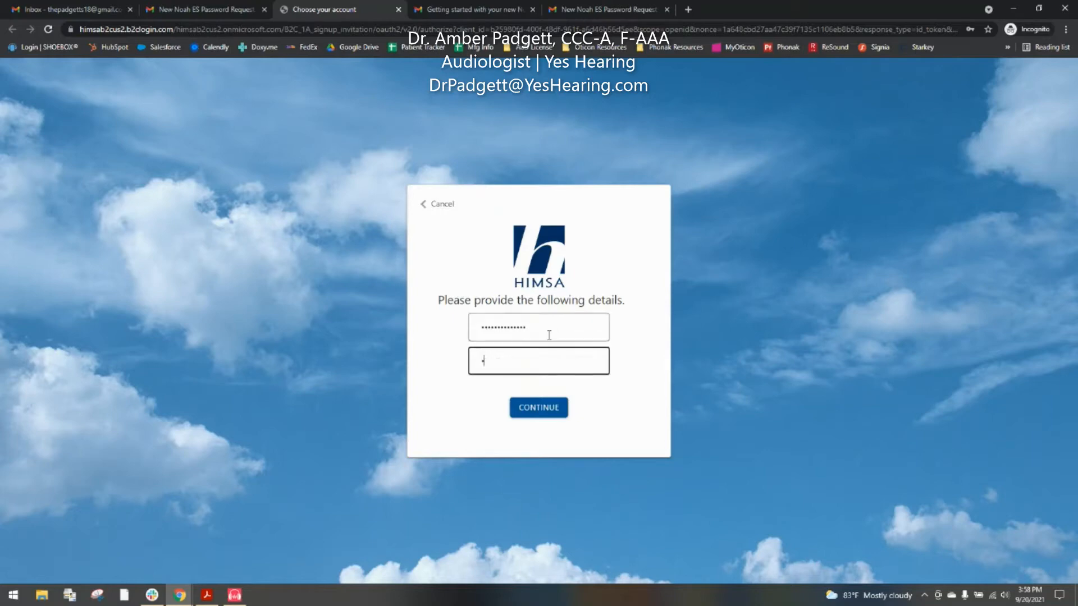
text(••••••)
key(BackSpace)
key(BackSpace)
key(BackSpace)
key(BackSpace)
key(BackSpace)
key(BackSpace)
key(BackSpace)
text(•)
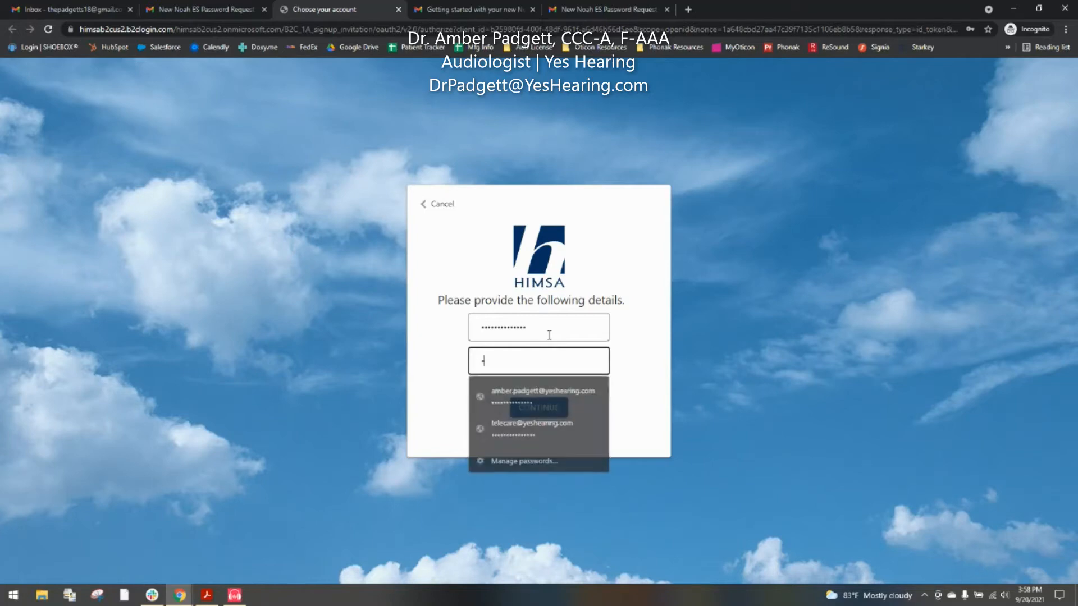
text(•••••••••)
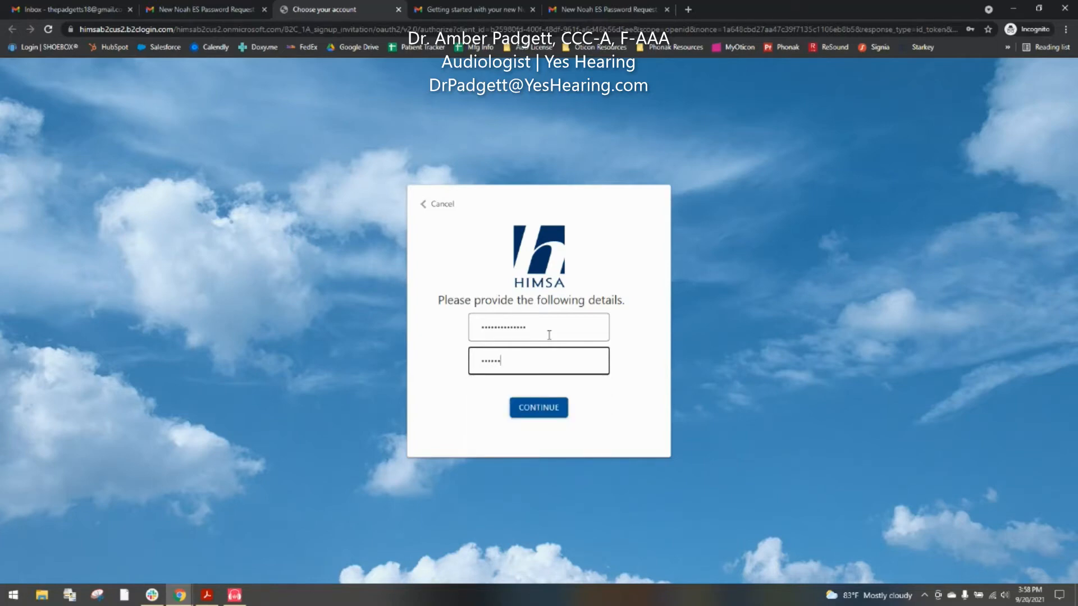
text(•••••)
click(545, 418)
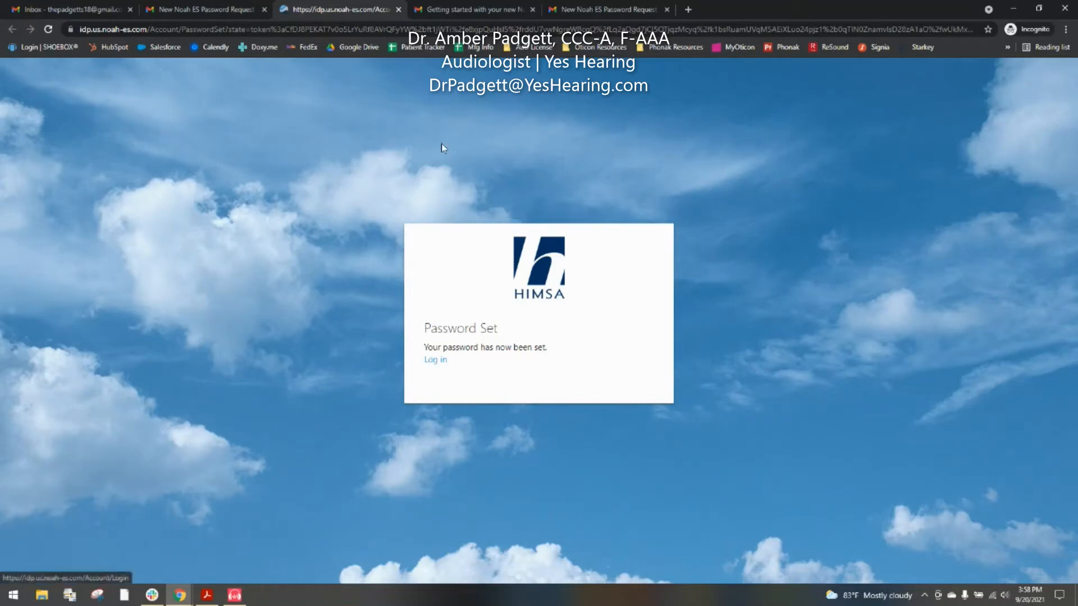
Step: Check the Getting started email, then reopen the password-setting link from the request email
click(466, 11)
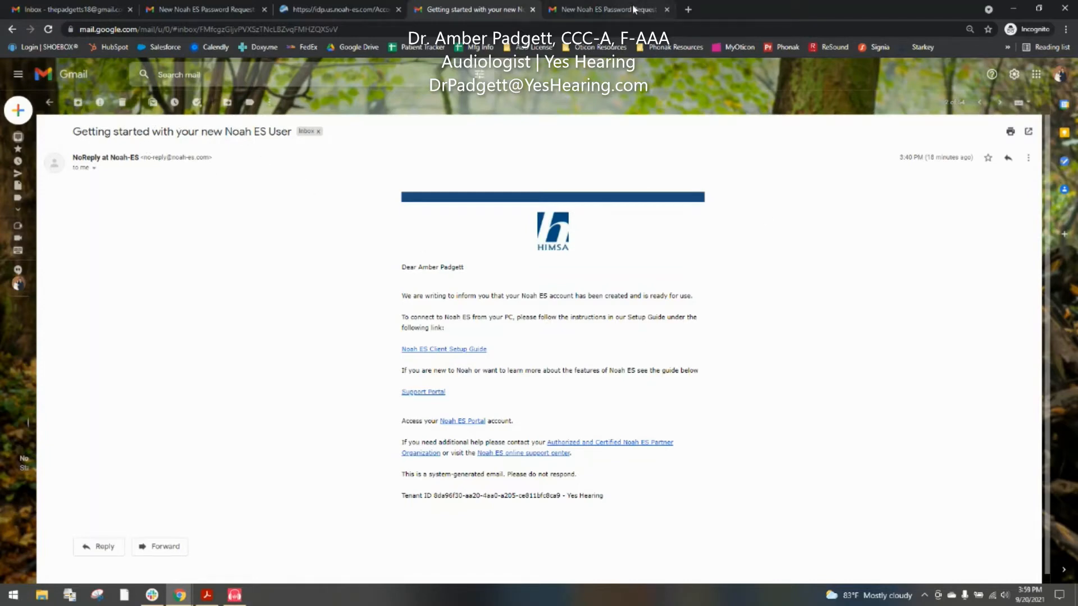
click(533, 10)
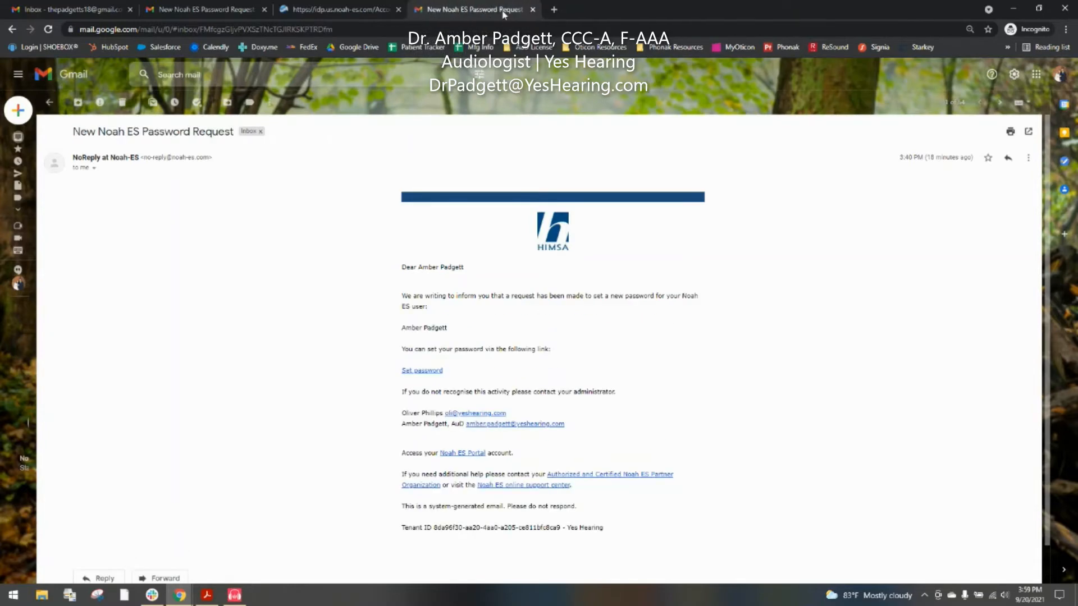
click(418, 371)
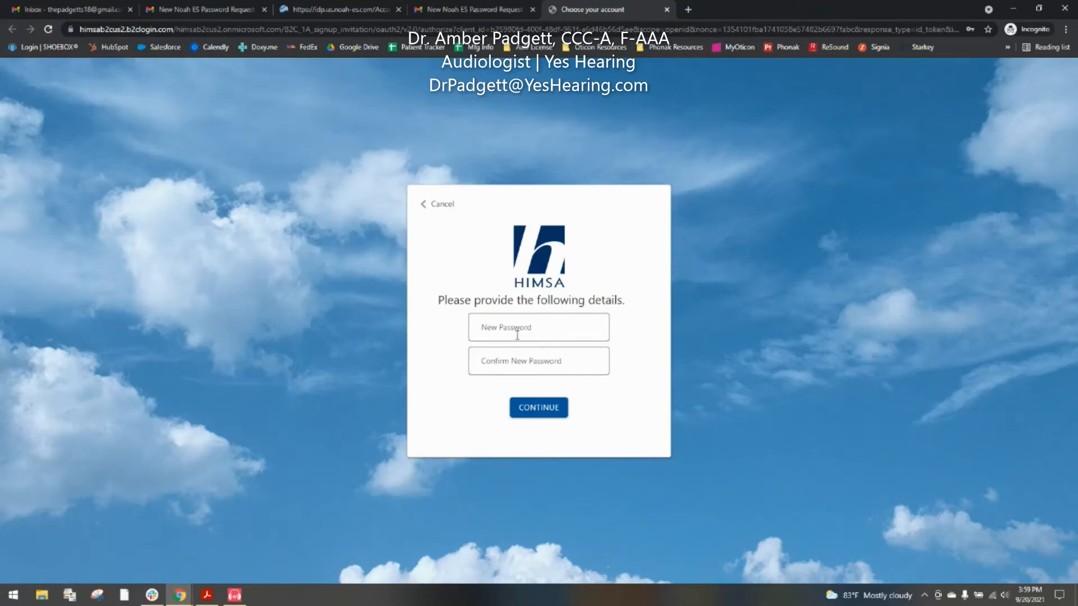
Step: Enter and confirm the new password, submit it, and close the finished HIMSA page
click(523, 328)
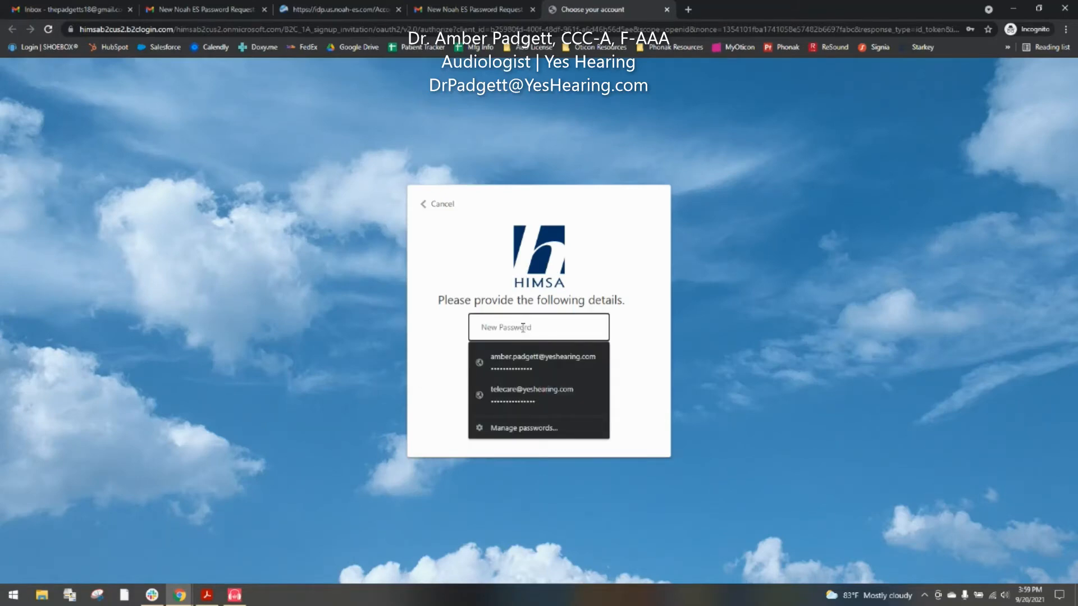
text(•••••)
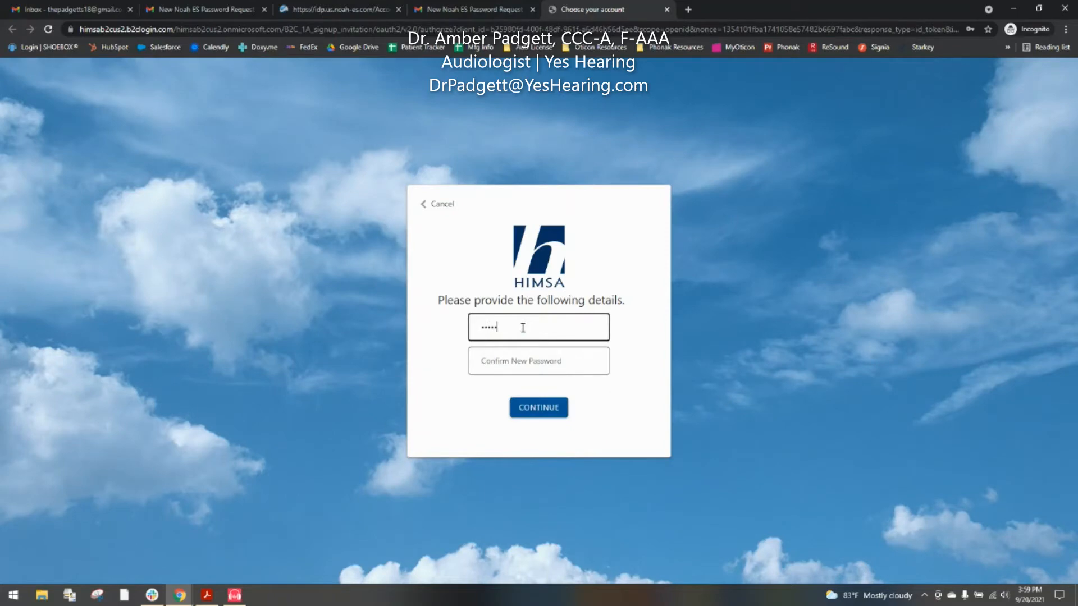
text(•••••••••)
key(Tab)
text(••••••••••••)
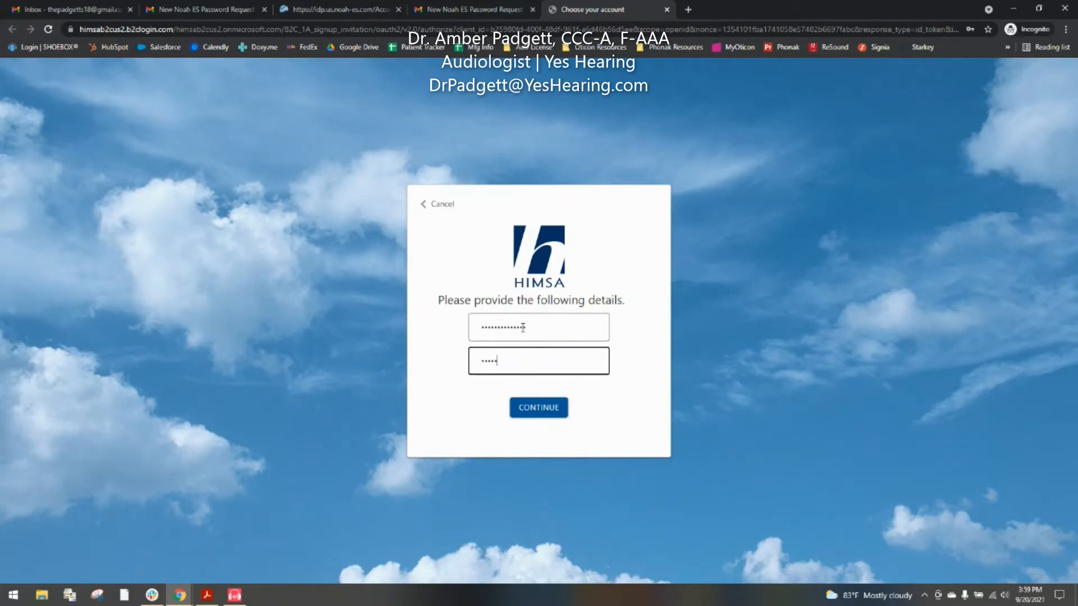
text(••)
click(552, 411)
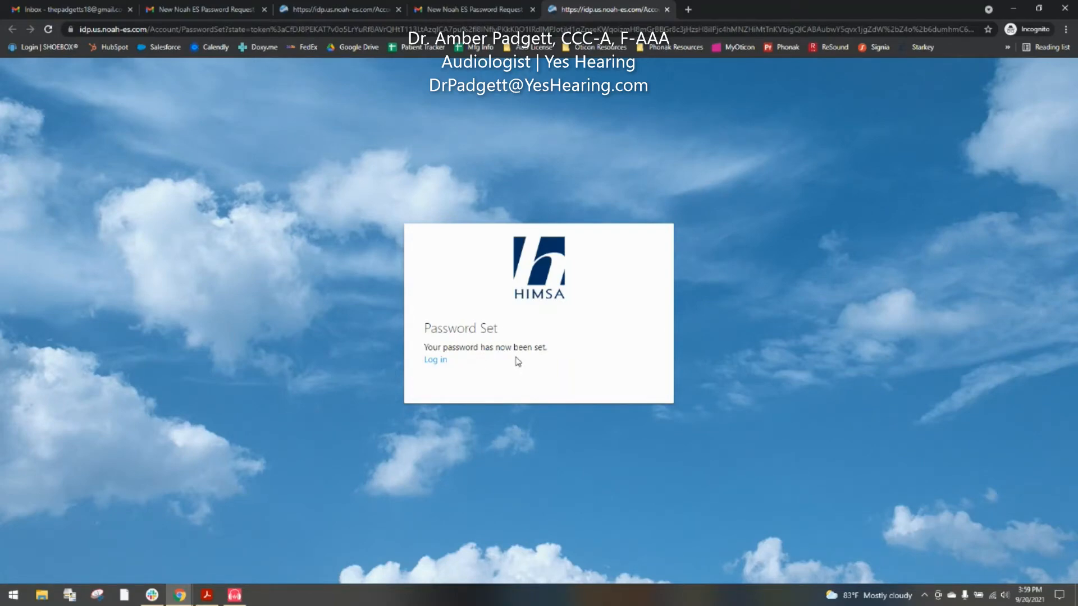
click(668, 9)
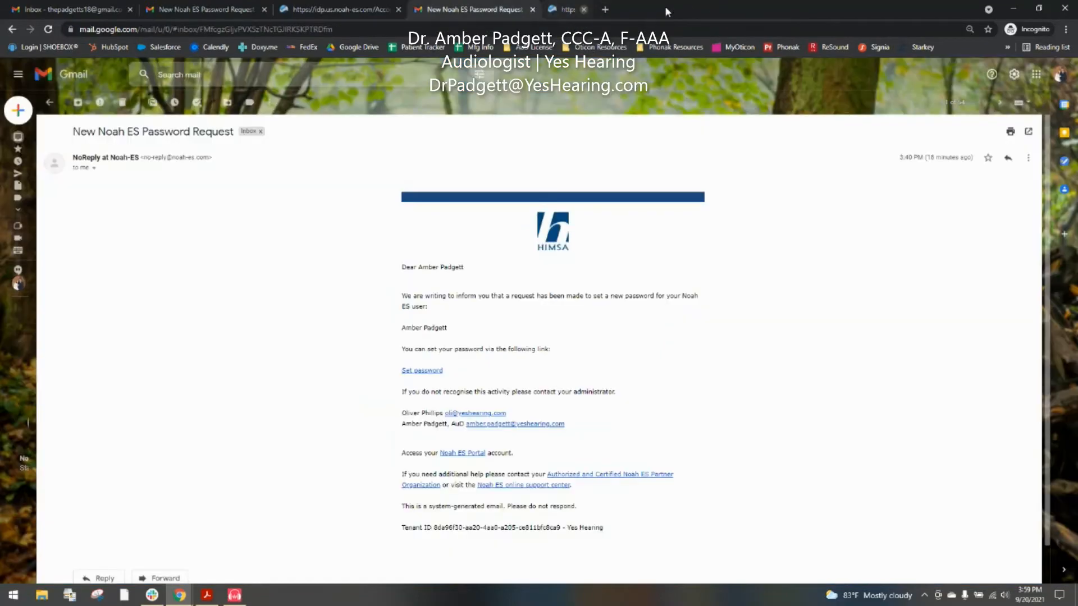
Step: Bring the Noah ES Onboarding Guide forward and scroll to step 8's Noah 4.13 download link
click(207, 595)
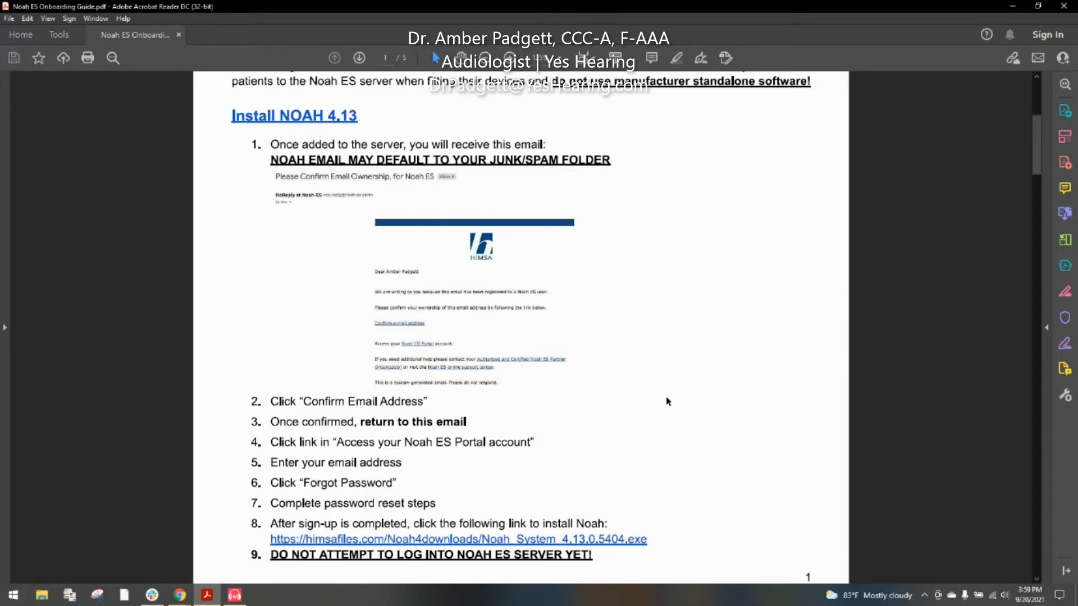
scroll(646, 403, down, 2)
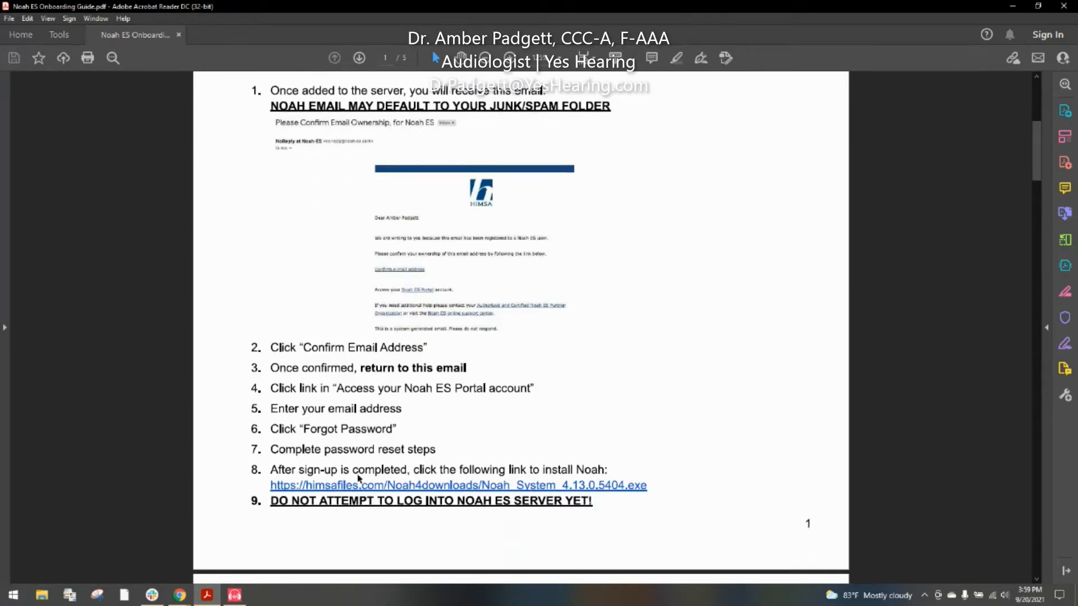
scroll(337, 483, down, 1)
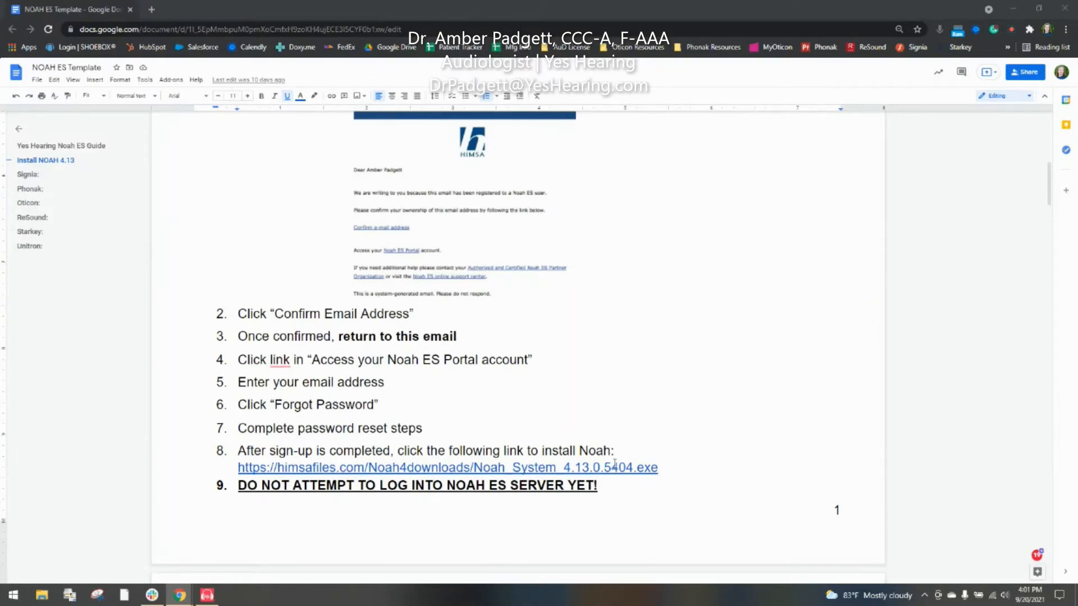
Step: Follow step 8's himsafiles link to download Noah_System_4.13.0.5404.exe
click(328, 471)
click(284, 487)
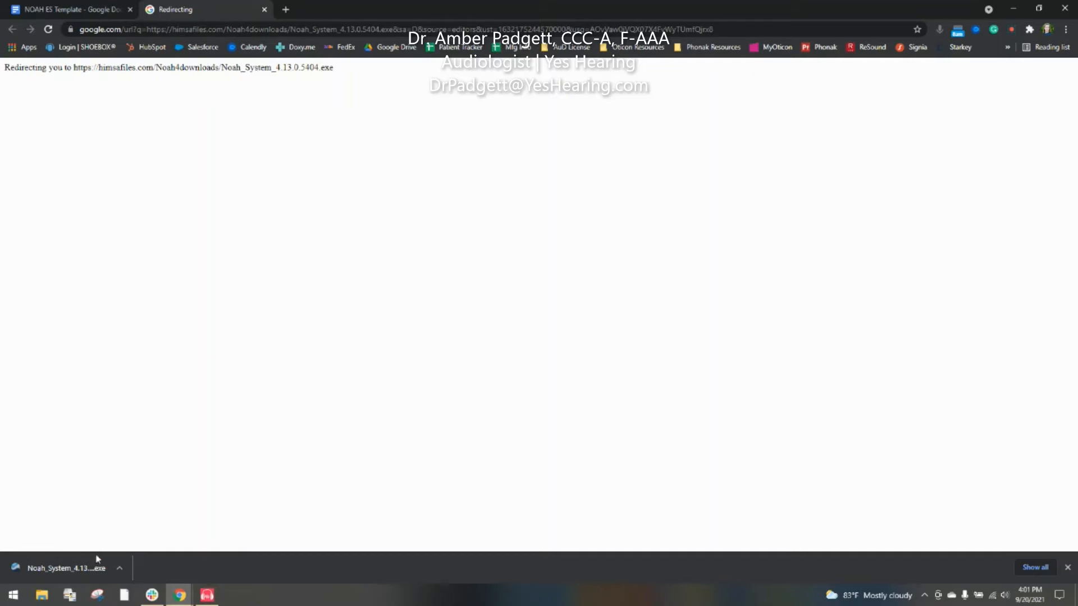
Step: Open the downloaded Noah 4 installer from the Chrome download bar
click(120, 569)
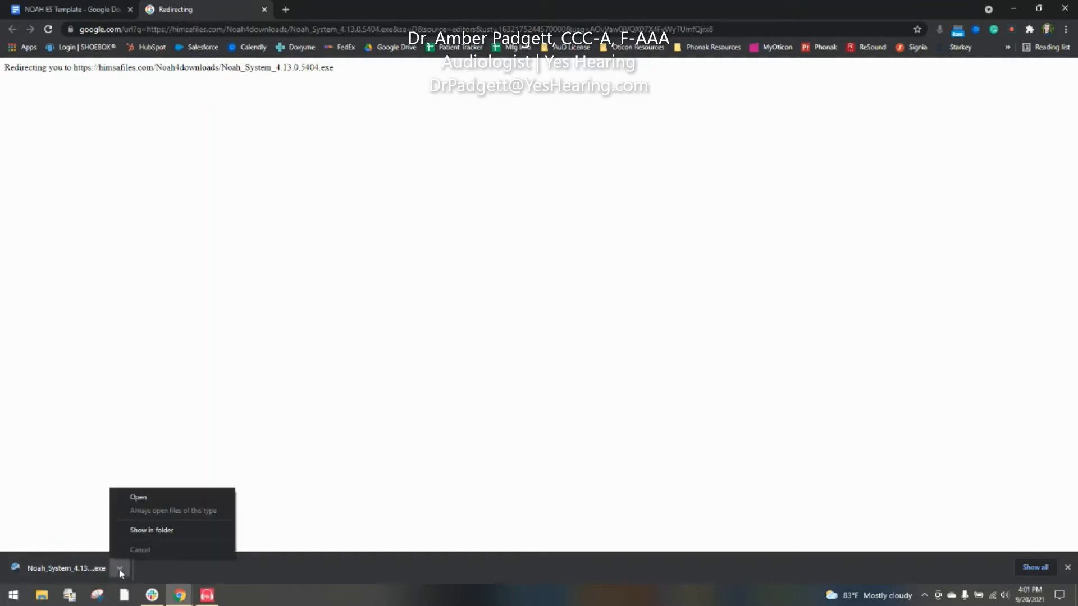
click(159, 500)
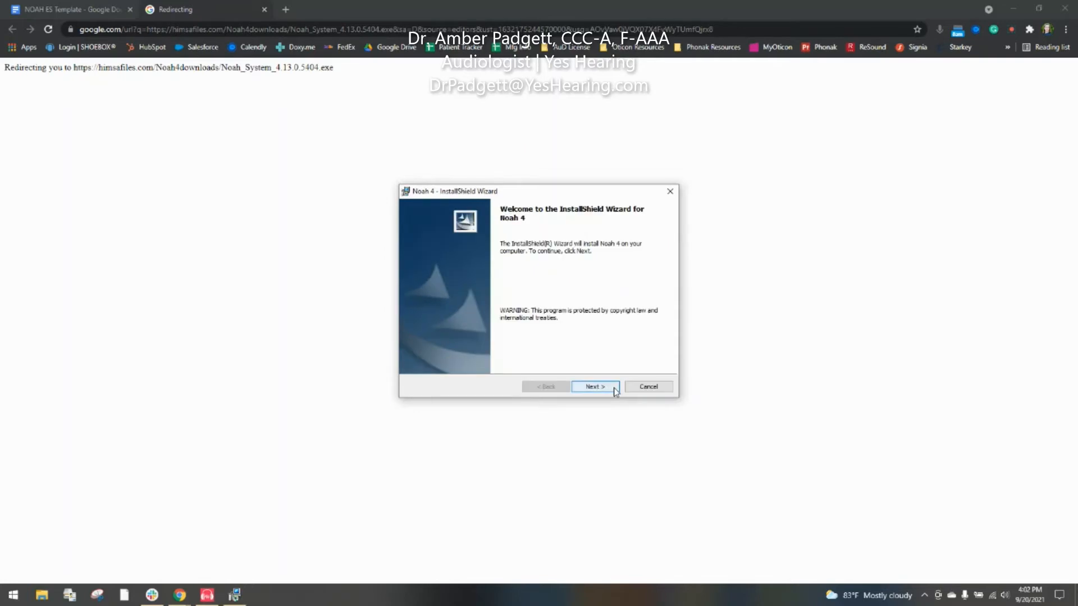
Step: Accept the Noah 4 licence terms, keep the default install folder, and start installing
click(616, 389)
click(615, 389)
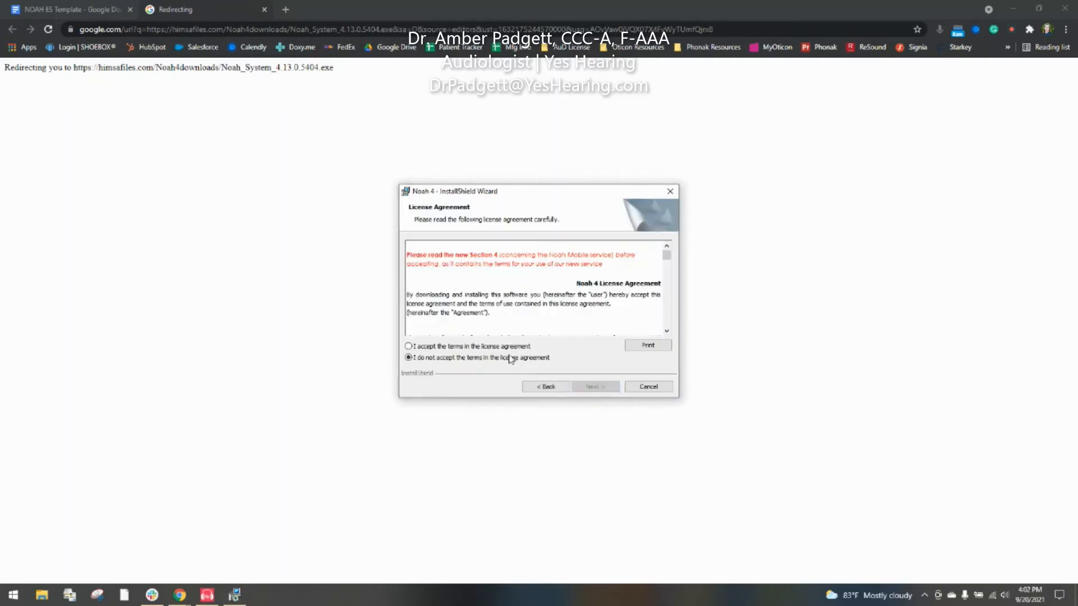
click(491, 347)
click(609, 392)
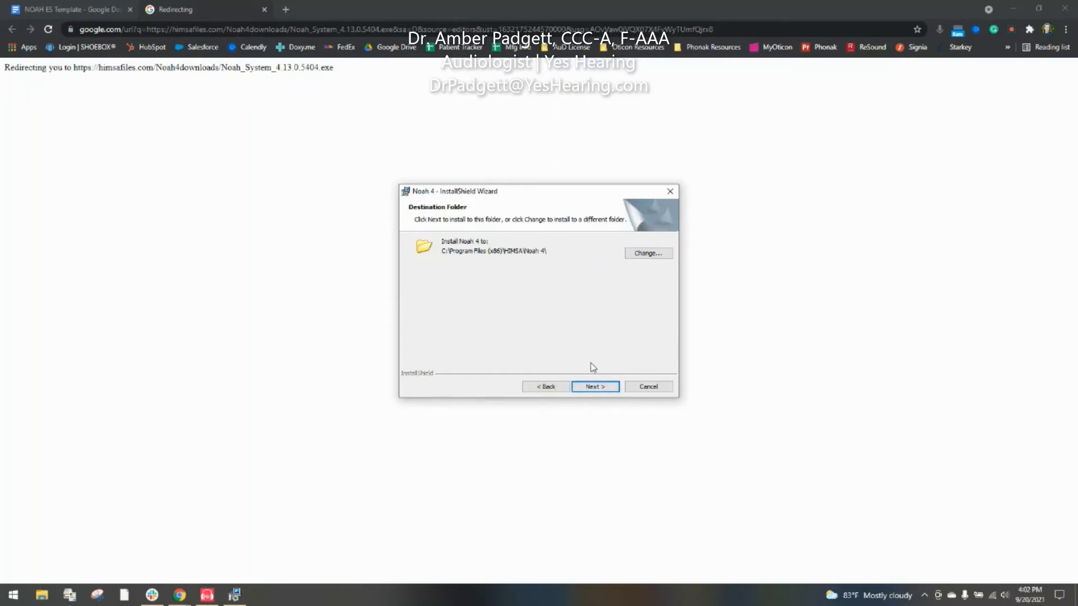
click(603, 388)
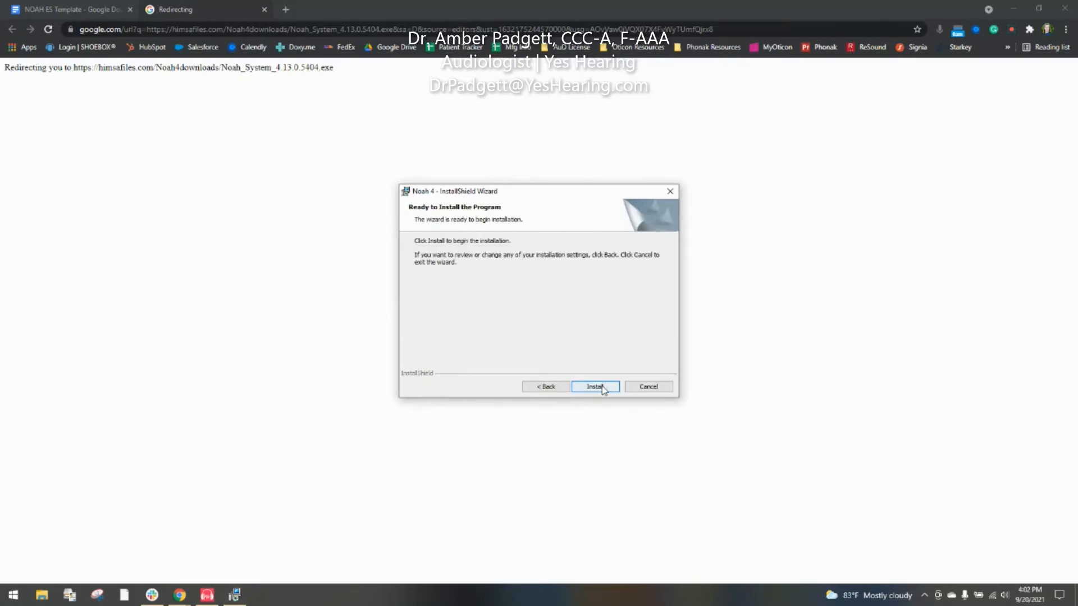
click(595, 387)
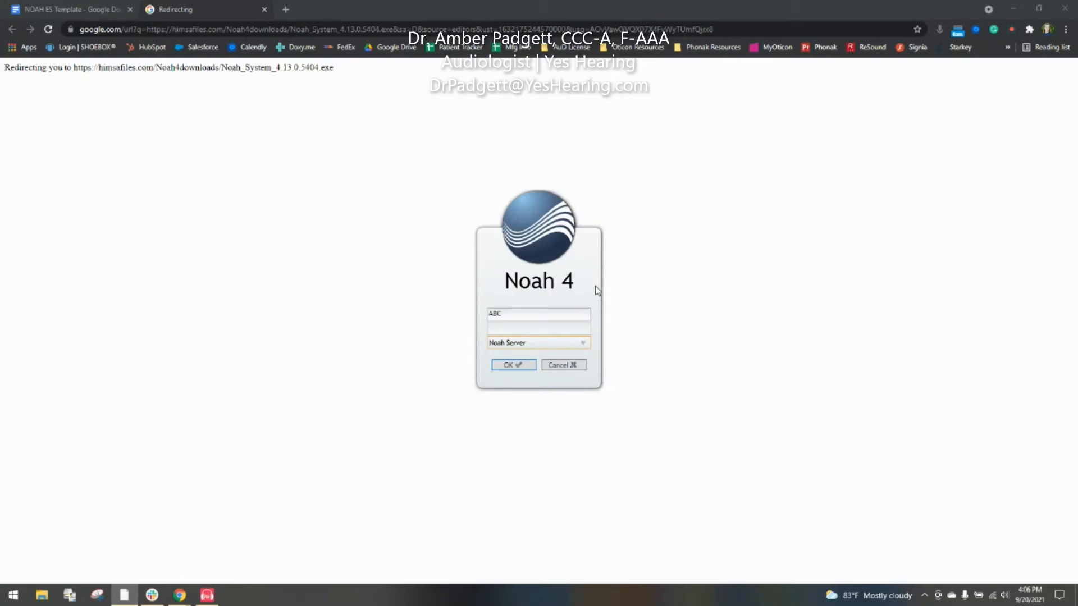
Step: Cancel the Noah 4 login dialog and close the leftover Redirecting download tab
click(572, 365)
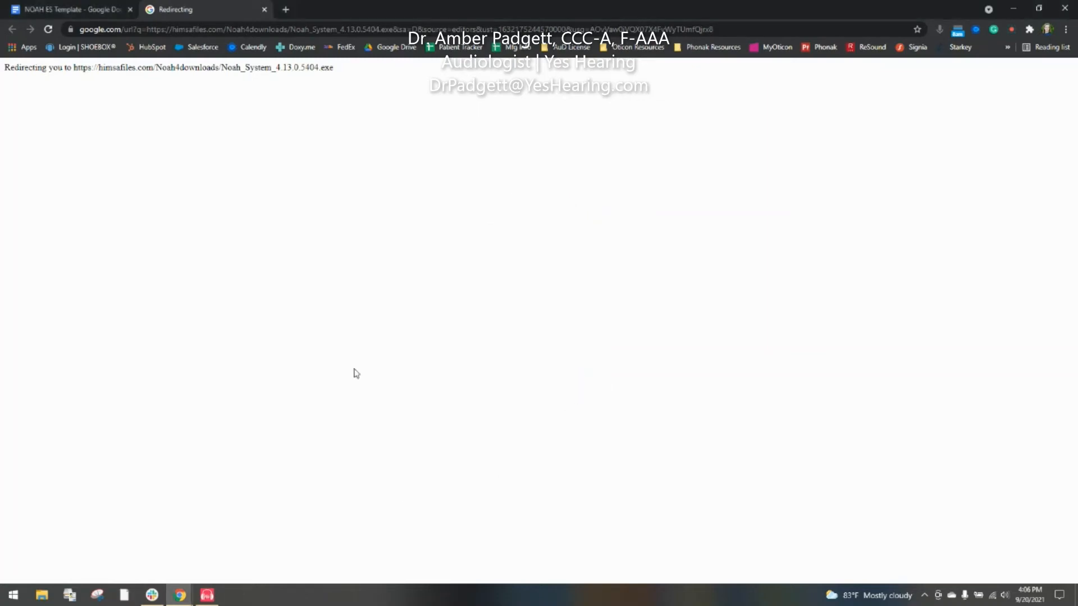
click(265, 10)
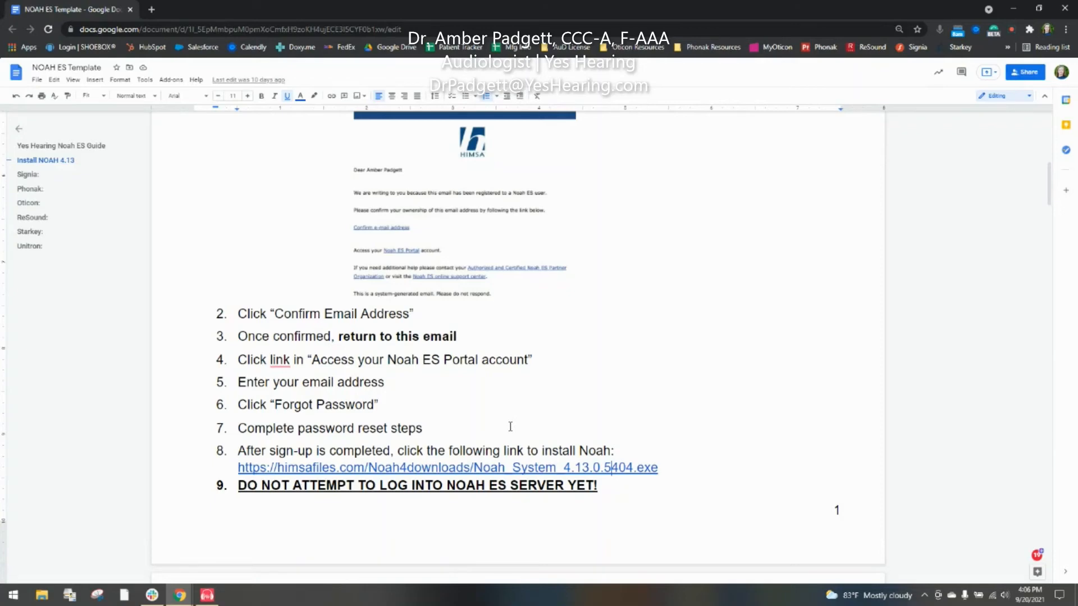
Step: Scroll to step 10 and show the himsanoah.atlassian.net CloudShim instructions link popup
scroll(510, 427, down, 3)
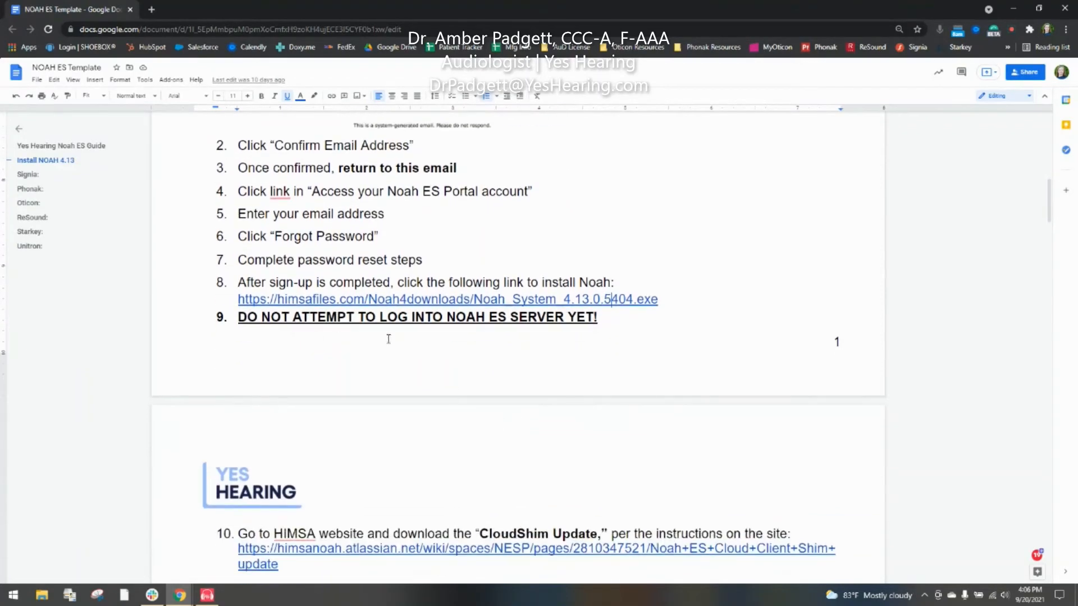
scroll(428, 345, down, 2)
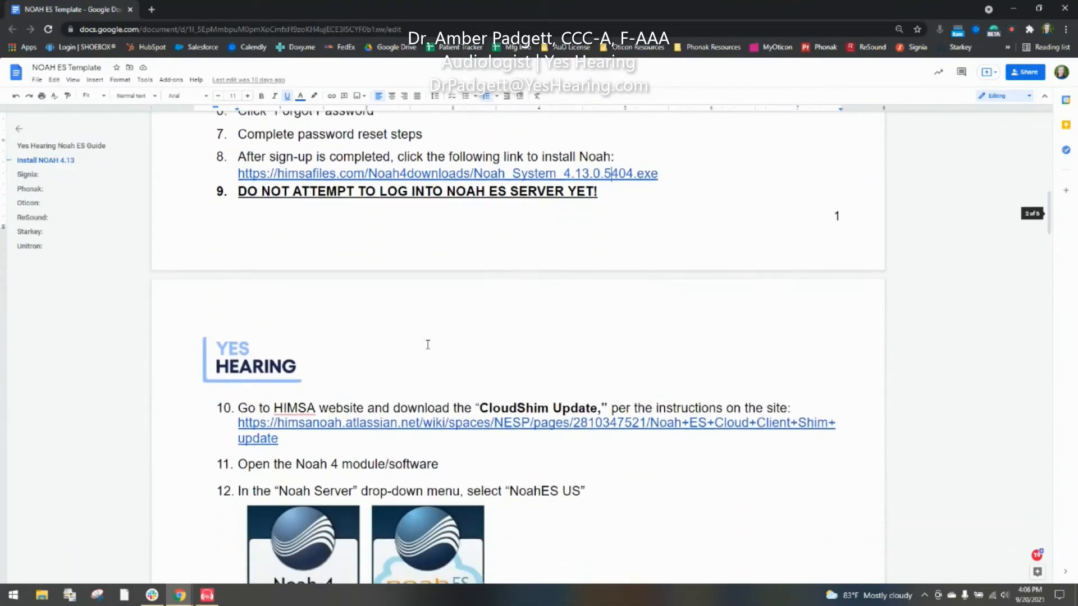
scroll(428, 344, down, 1)
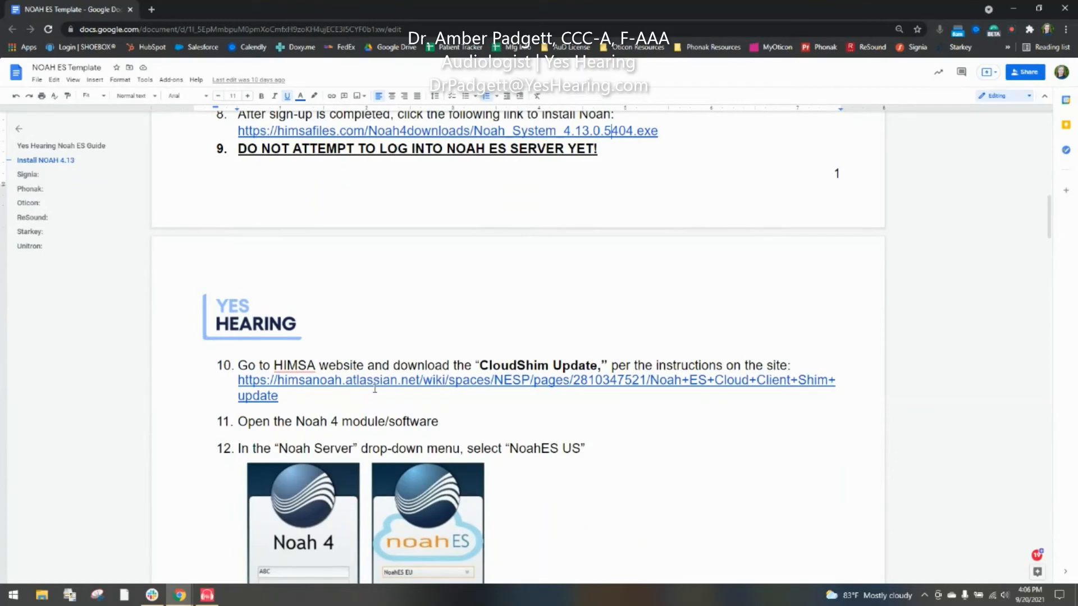
click(380, 382)
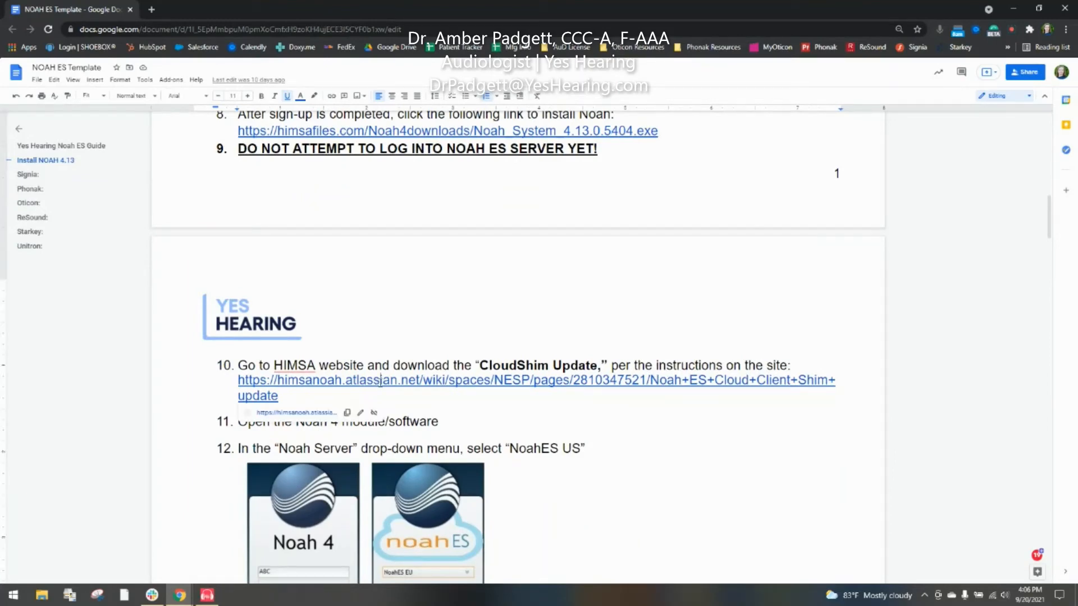
Step: Open the Noah ES Cloud Client Shim page, download CloudShimUpdate.zip, and open the archive
click(332, 420)
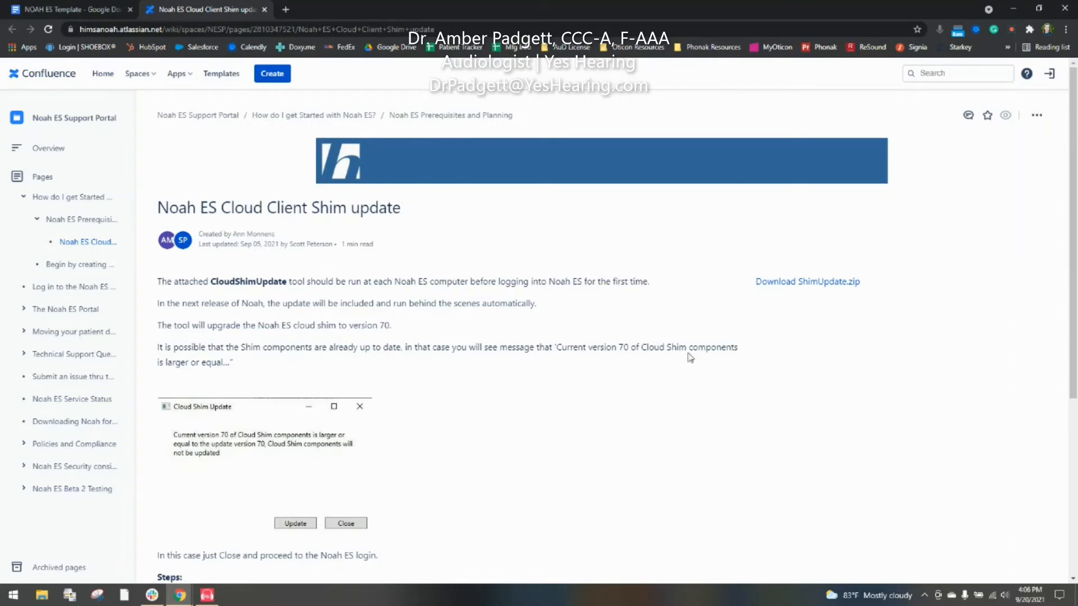
click(828, 283)
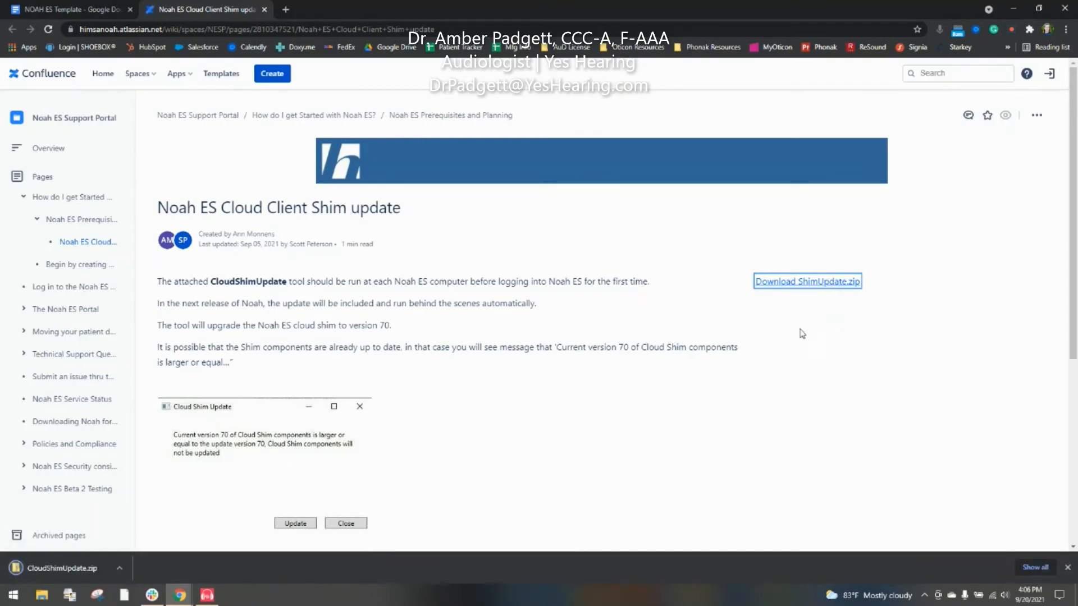
click(77, 571)
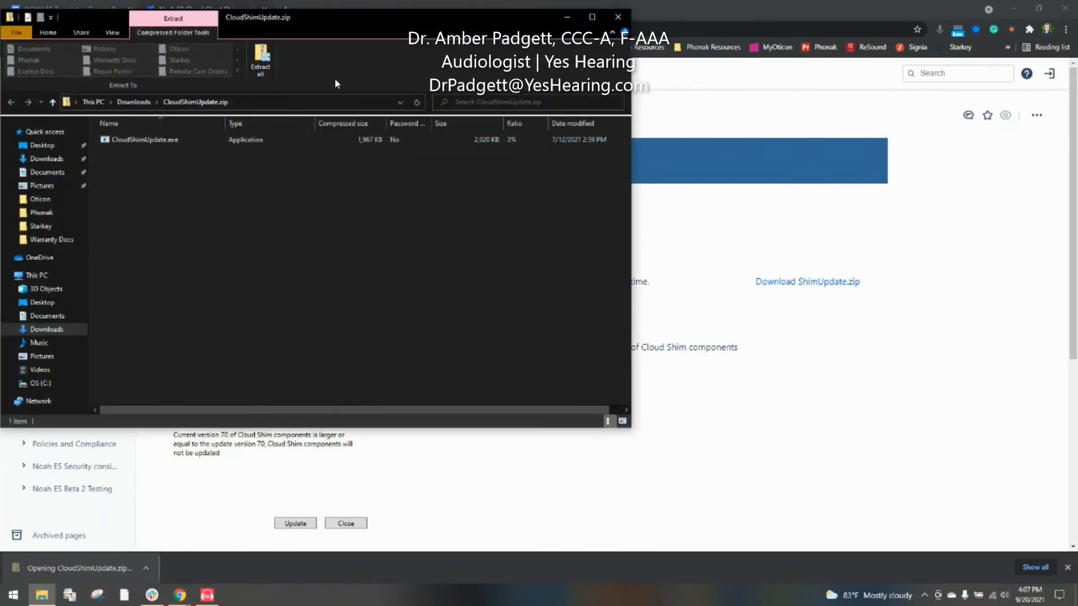
Step: Extract CloudShimUpdate.zip to the suggested Downloads folder and run CloudShimUpdate.exe
click(267, 73)
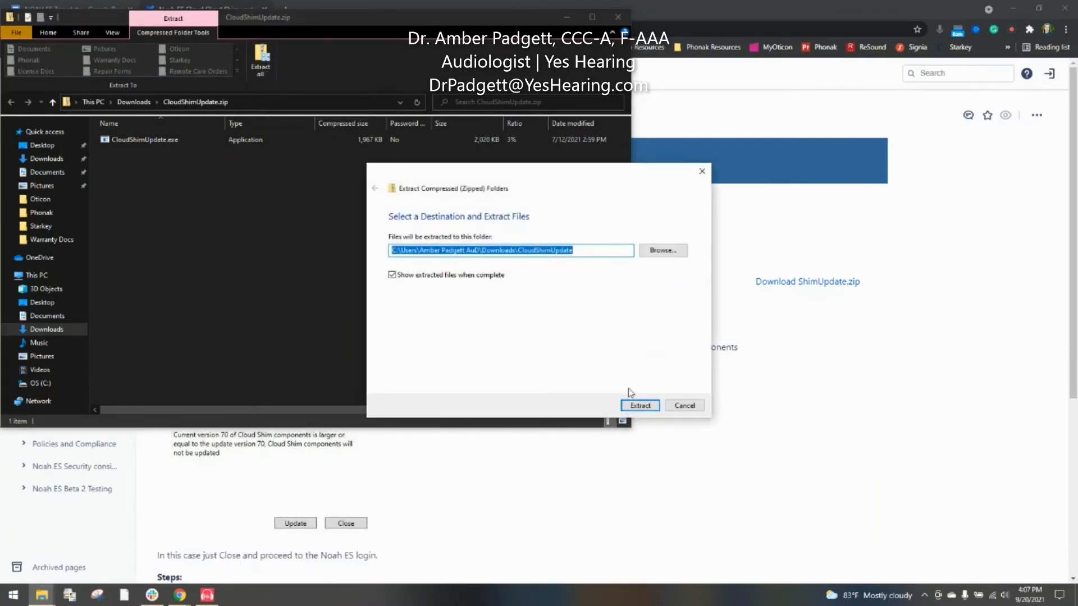
click(640, 405)
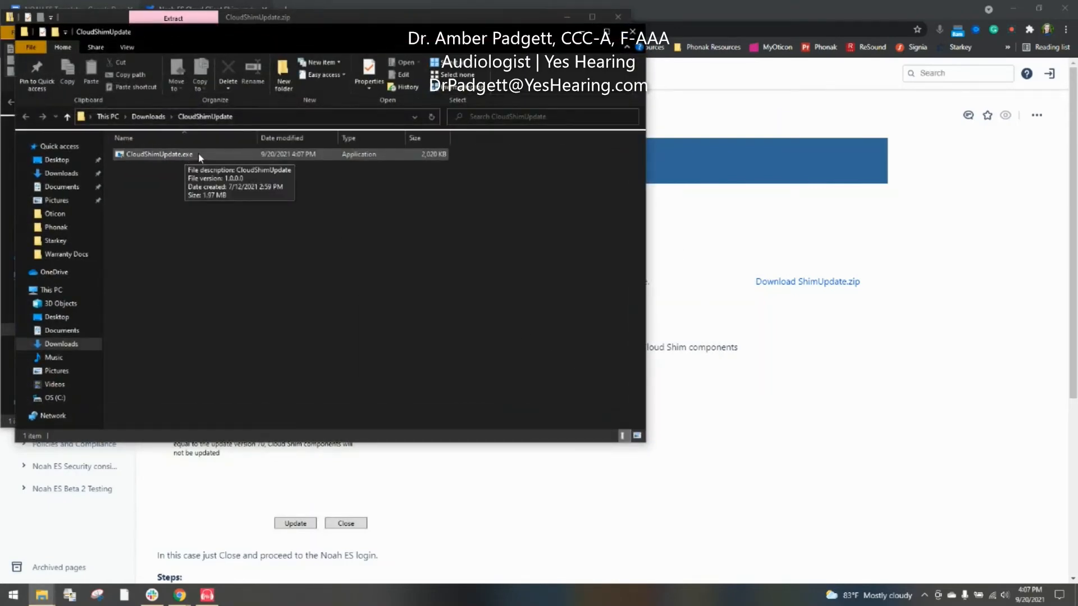
click(199, 155)
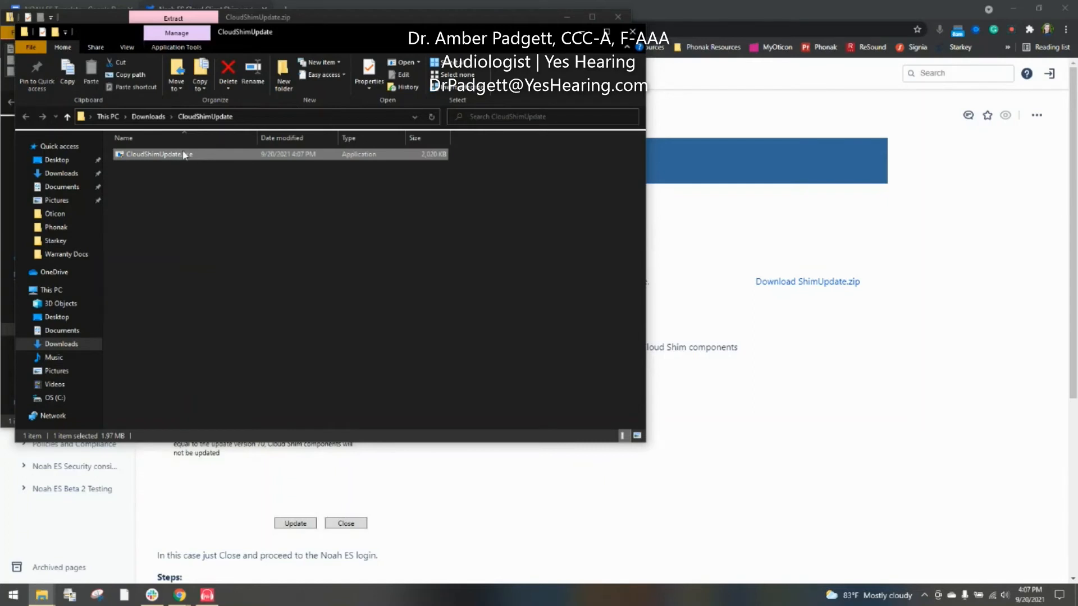
double_click(189, 155)
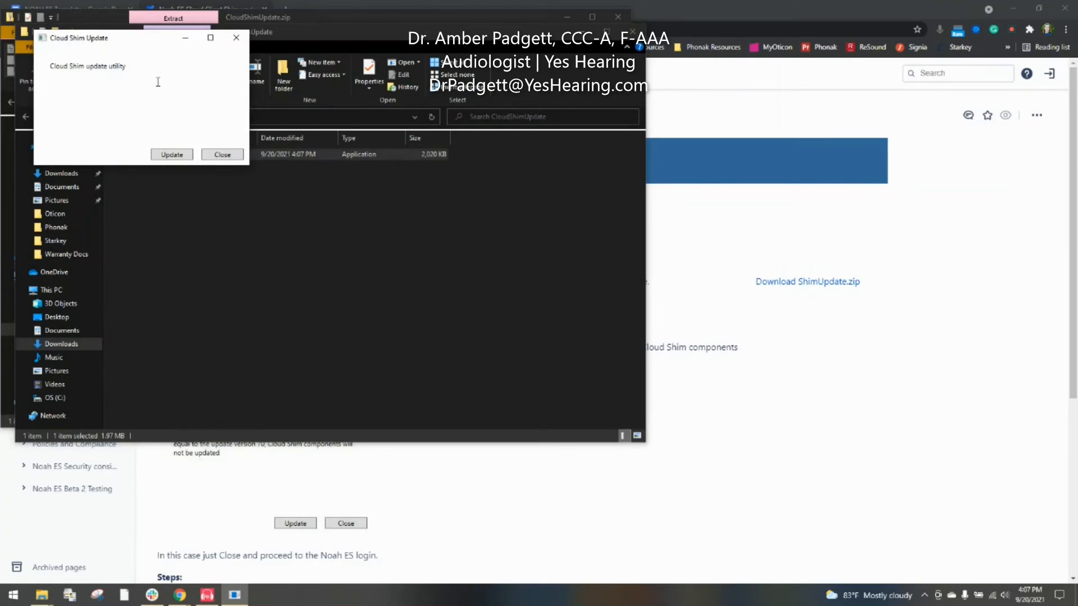
Step: Close the folder and zip windows, then run the Cloud Shim components update, accepting the warning
click(632, 31)
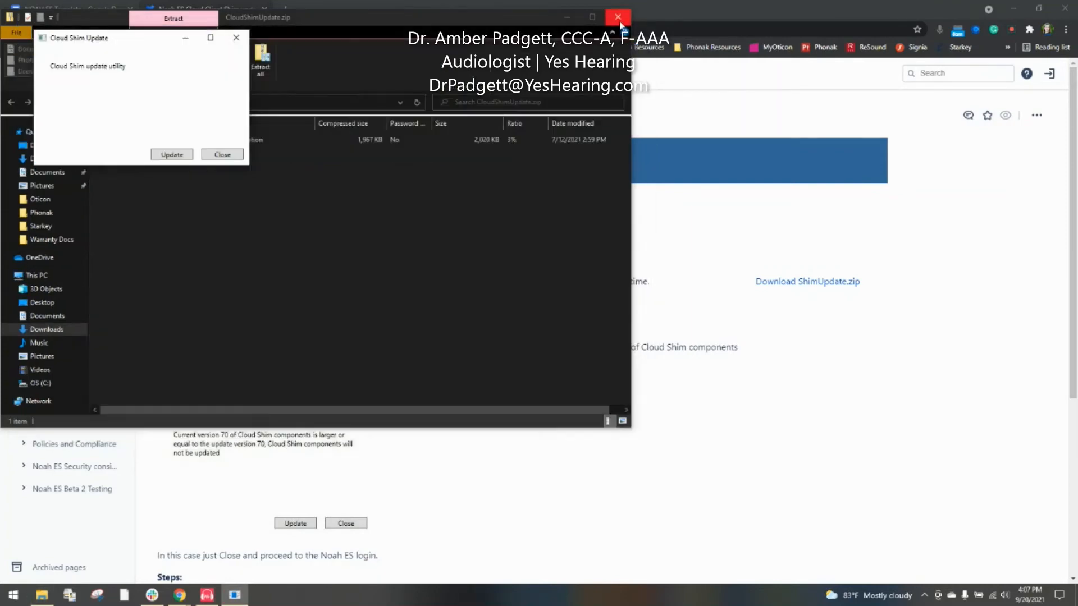
click(616, 16)
drag(134, 47, 616, 373)
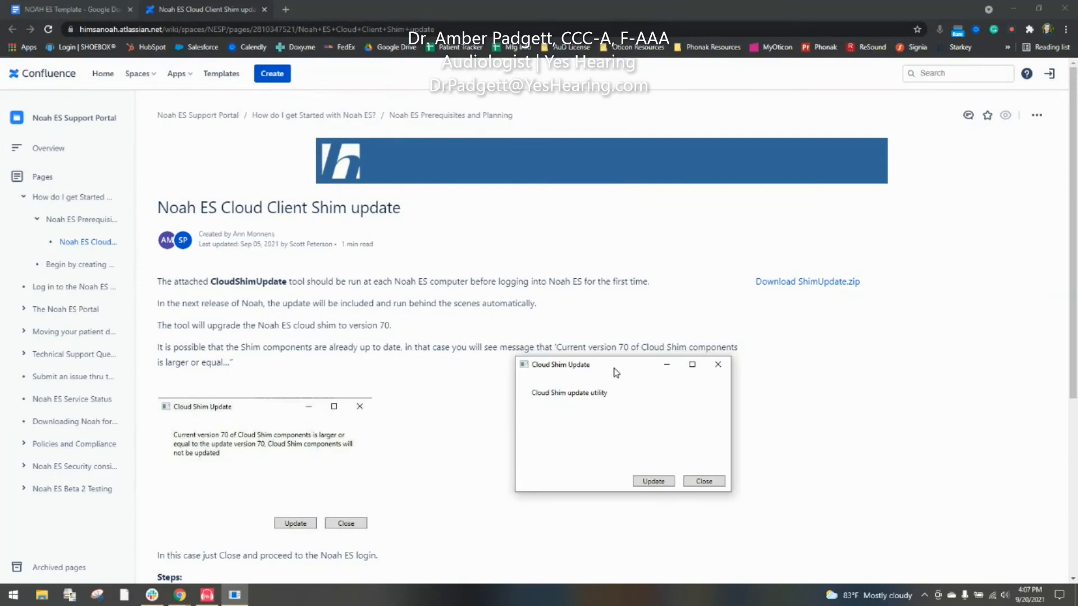
click(663, 484)
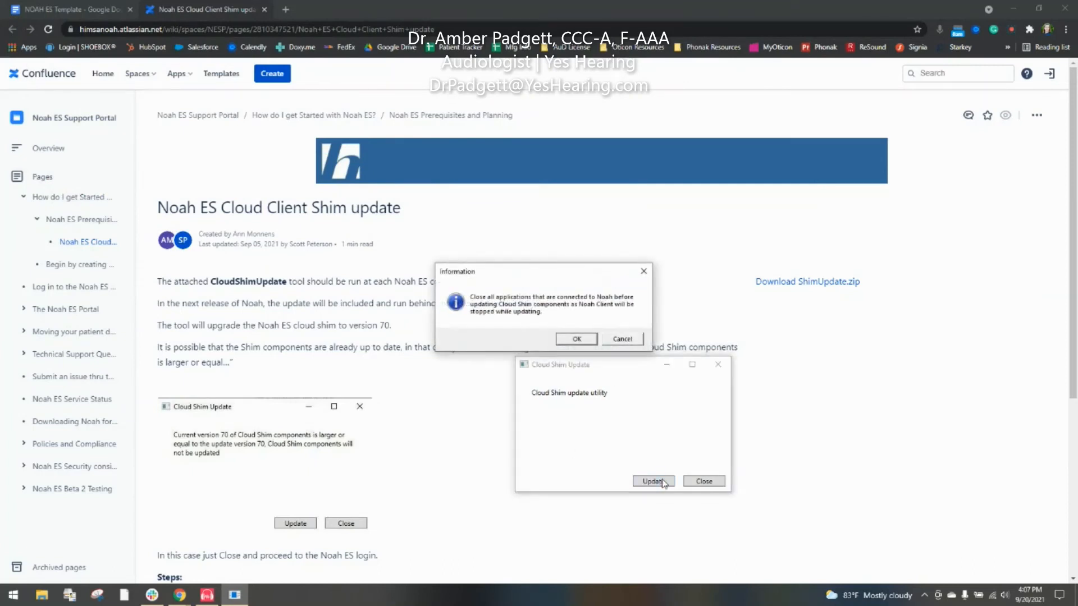
click(577, 340)
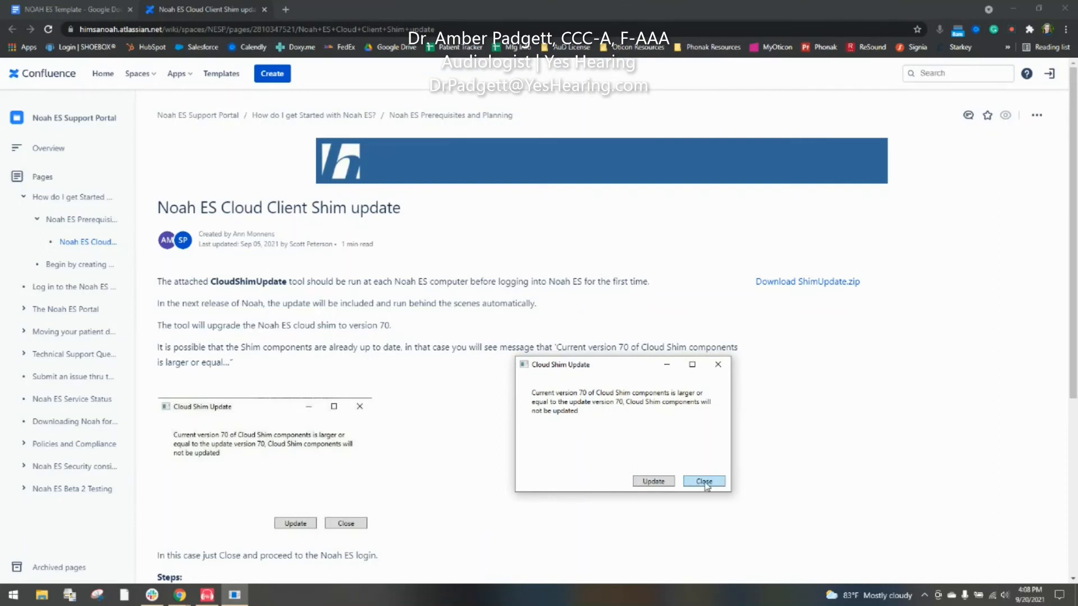
Step: Close the updater after it reports version 70 is current, and close the Confluence tab
drag(596, 415, 528, 399)
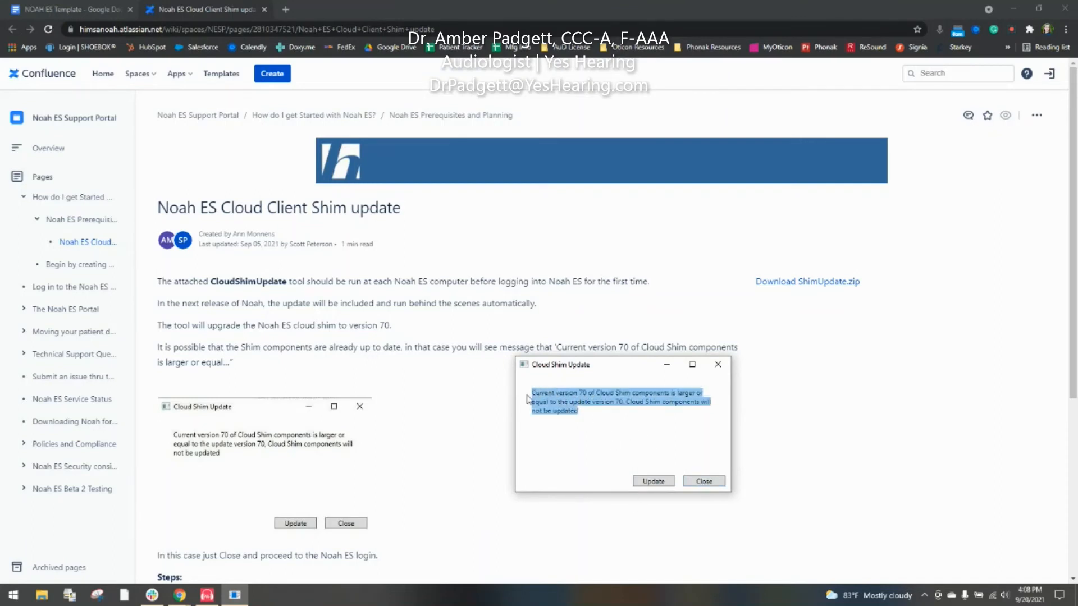
click(562, 411)
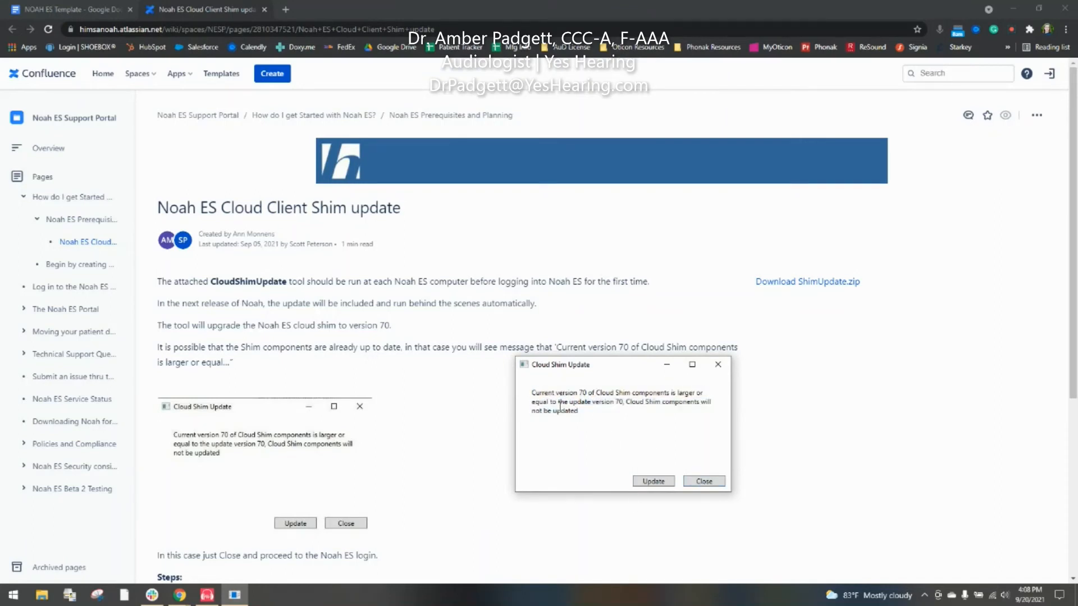
click(712, 482)
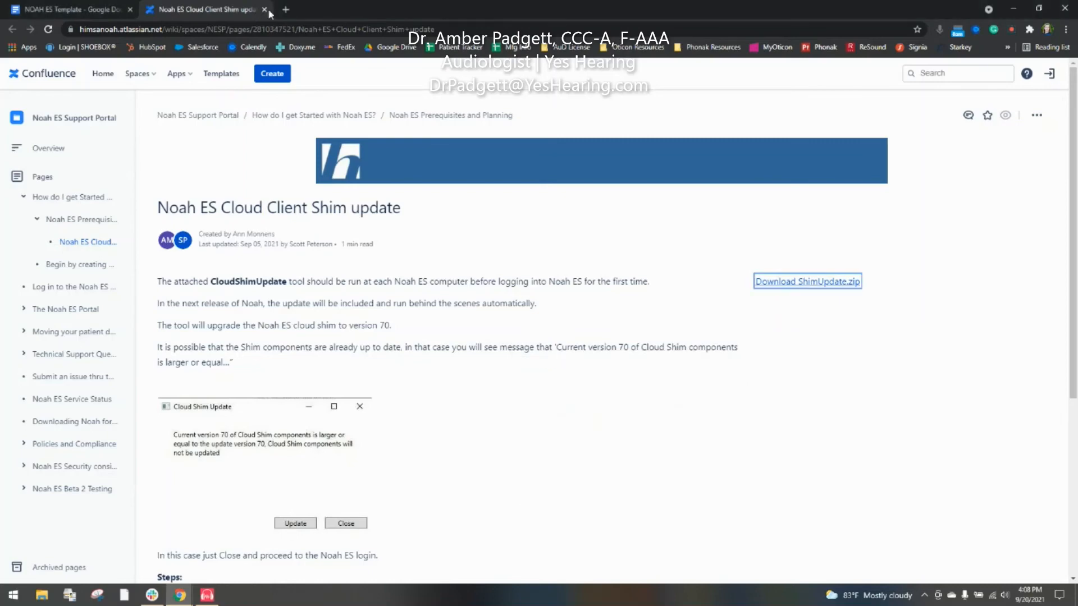
click(264, 10)
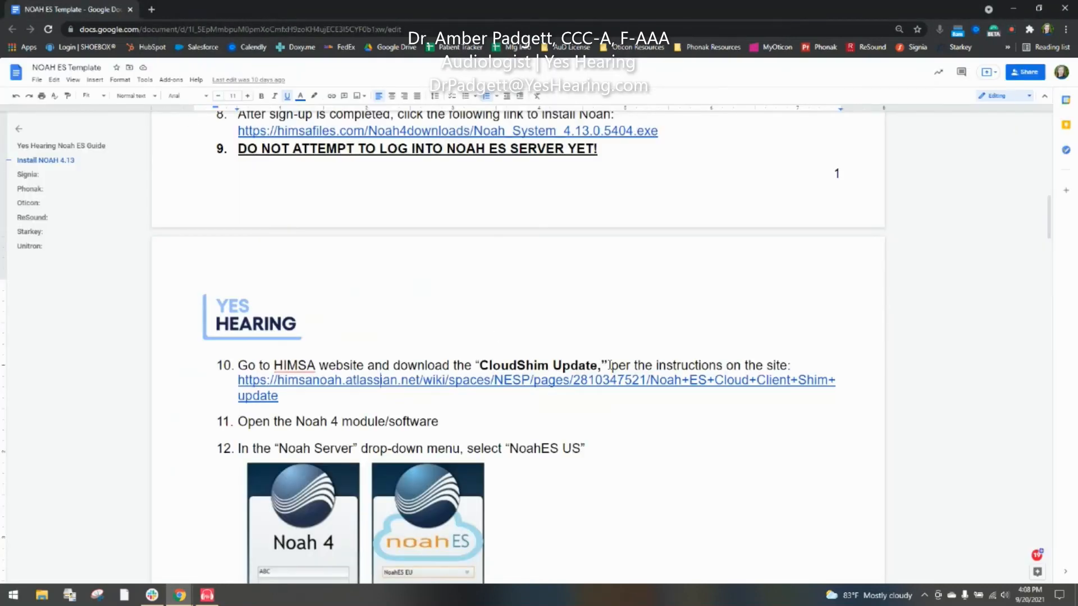
Step: Scroll to step 12, remove the broken taskbar shortcut, and launch Noah 4 from the desktop
scroll(652, 477, down, 5)
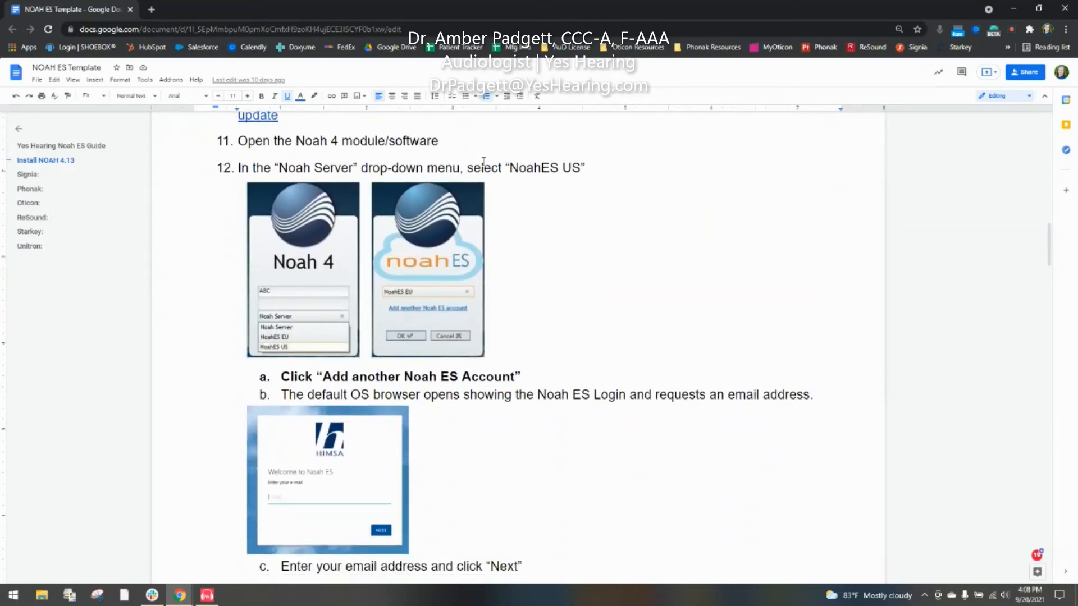
click(125, 595)
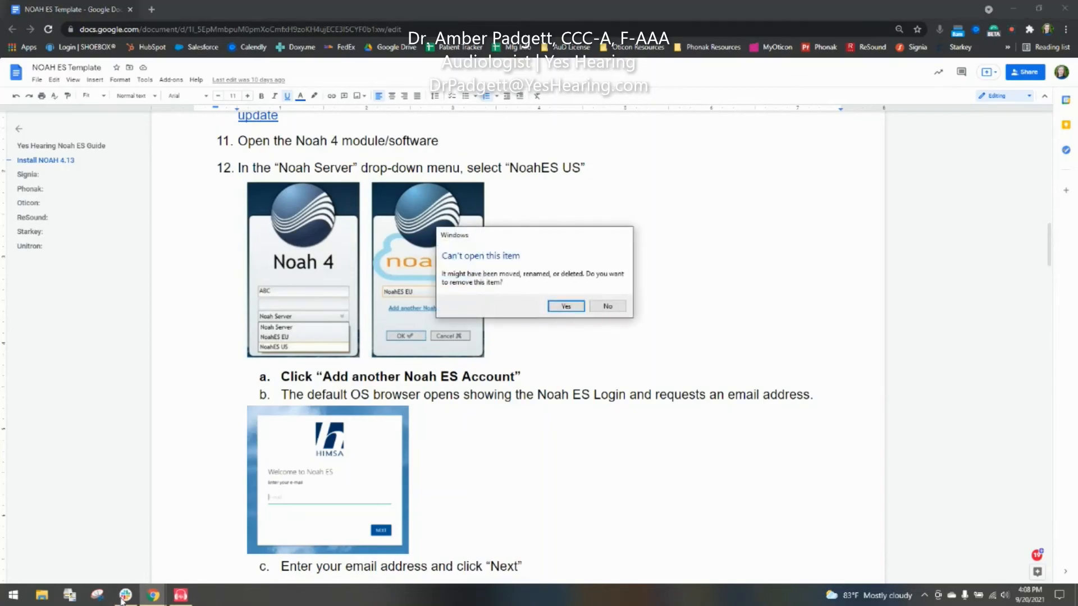
click(566, 306)
key(super+d)
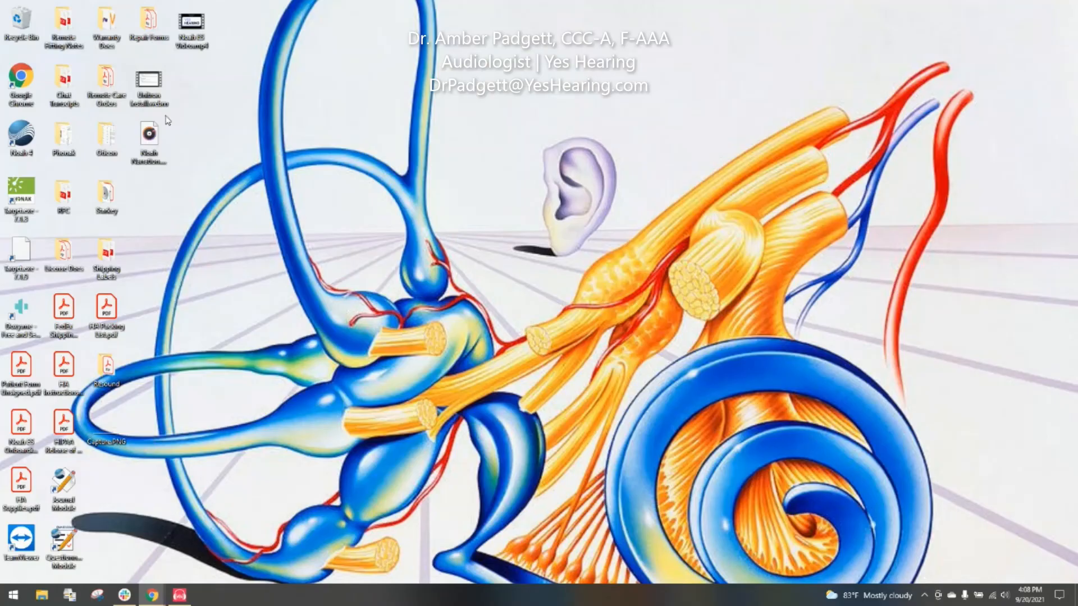
double_click(20, 135)
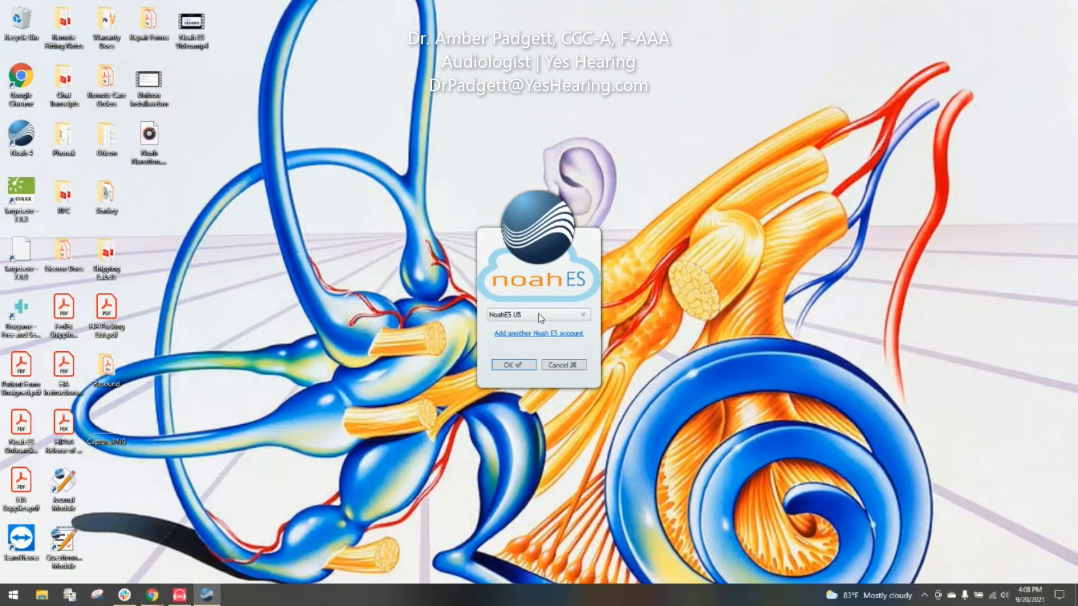
Step: Choose NoahES US as the Noah 4 login server and continue to the browser login
click(538, 315)
click(540, 327)
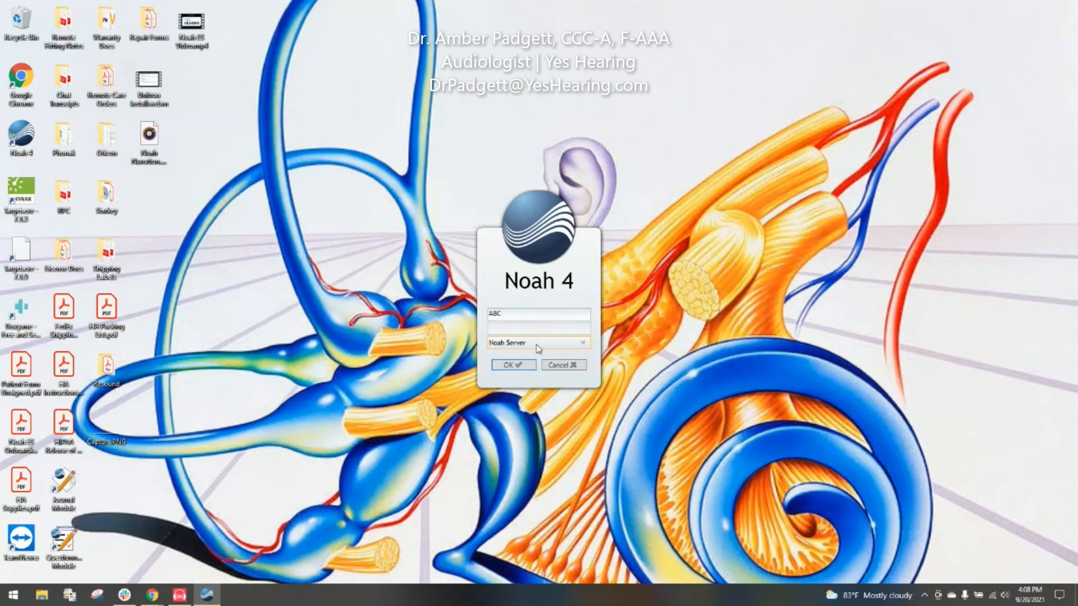
click(564, 347)
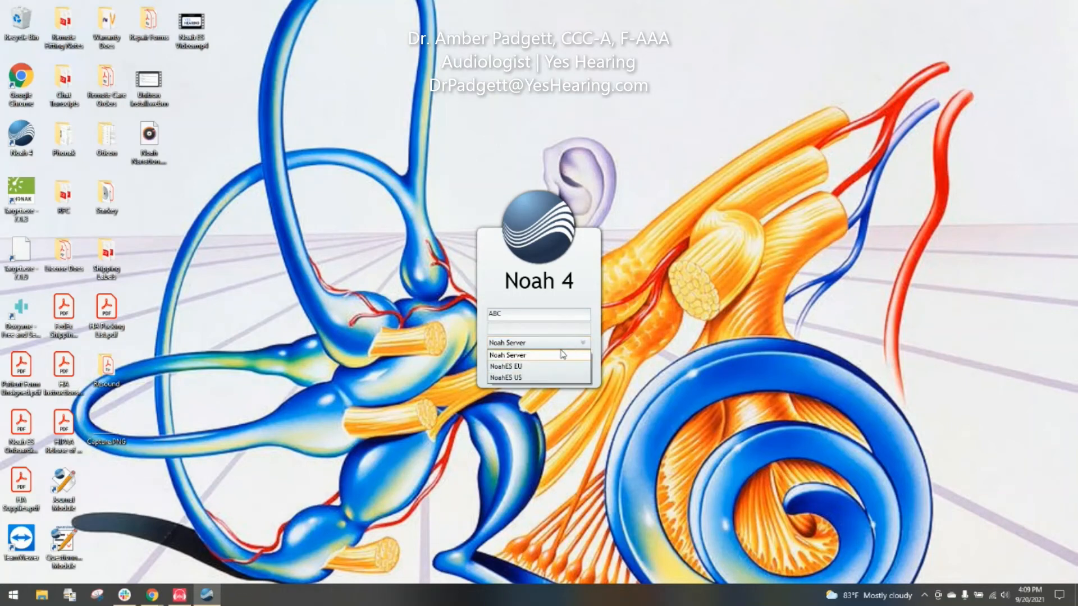
click(545, 380)
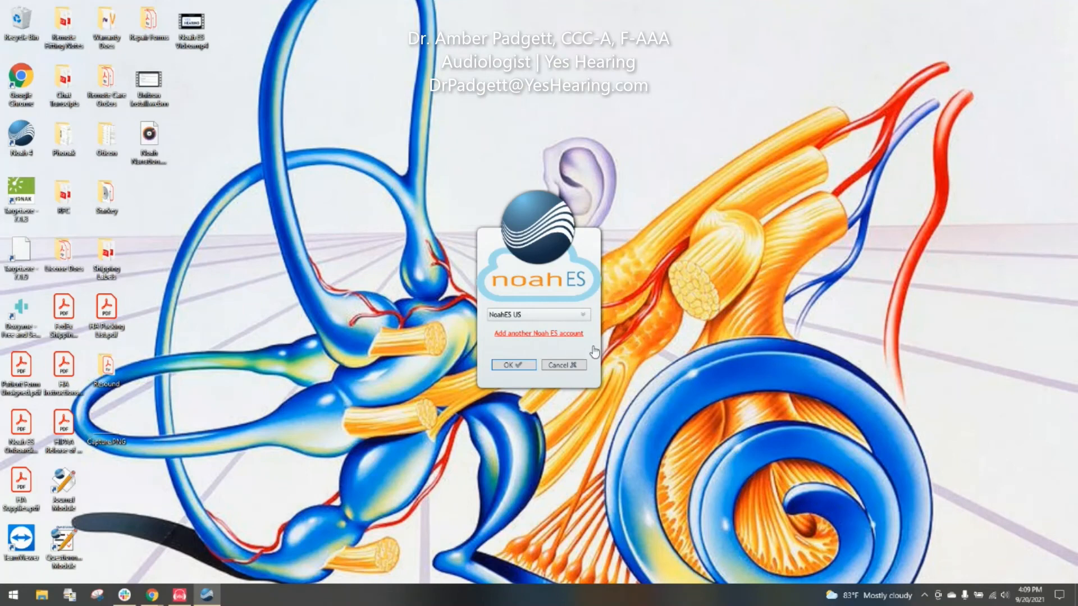
key(Return)
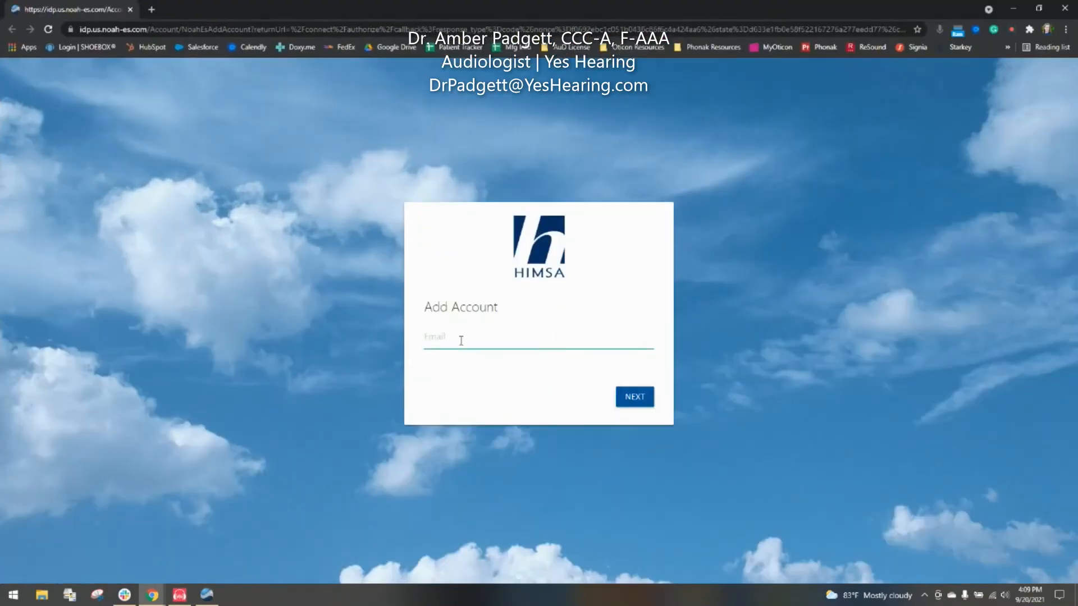
Step: Log in to Noah ES with the account e-mail and password, declining Chrome's save-password offer
click(461, 341)
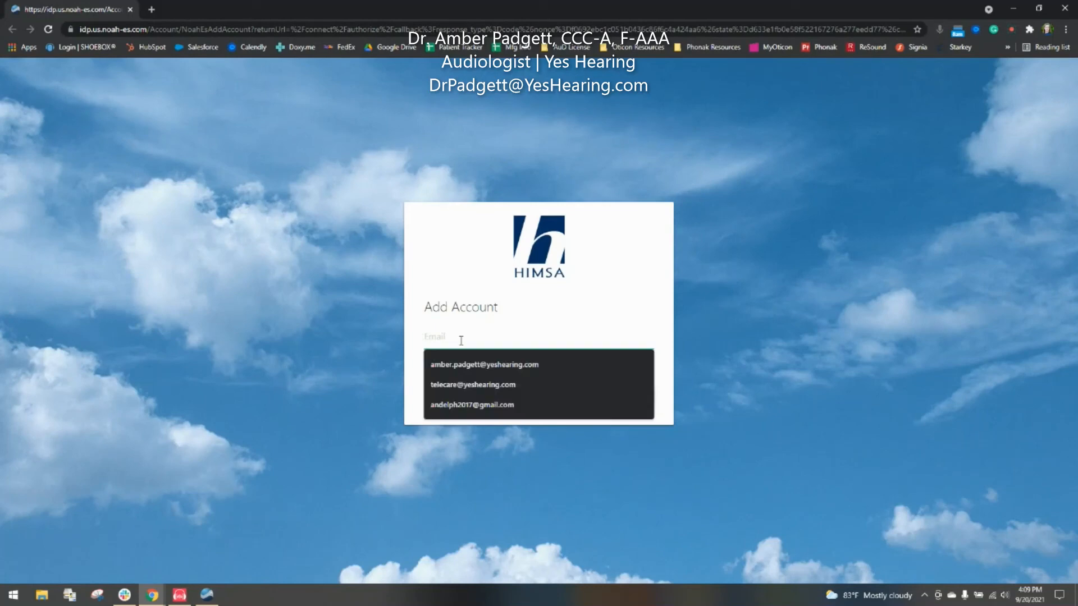
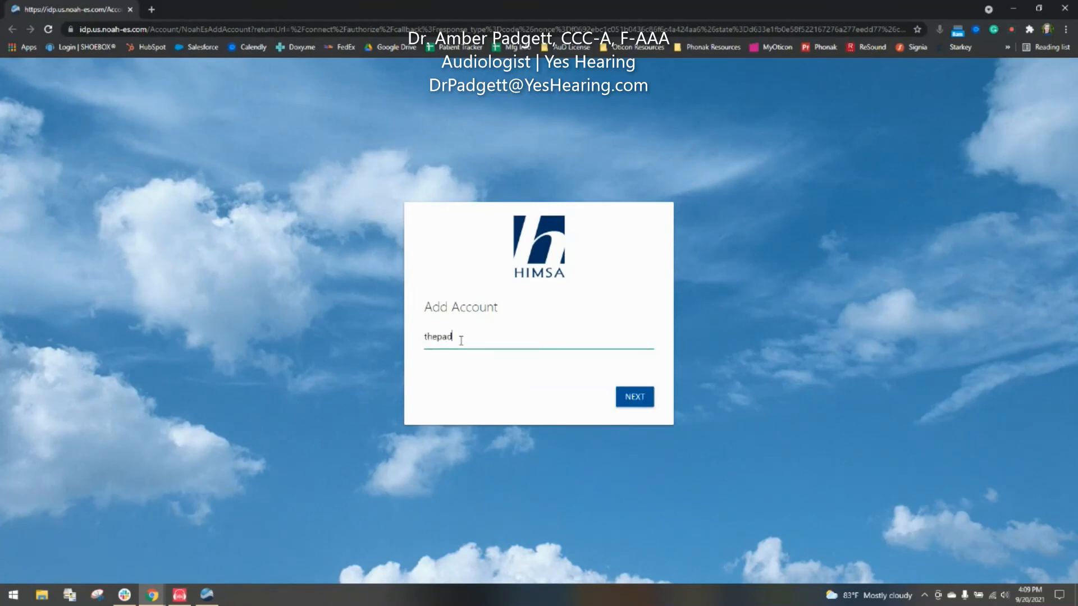
click(639, 398)
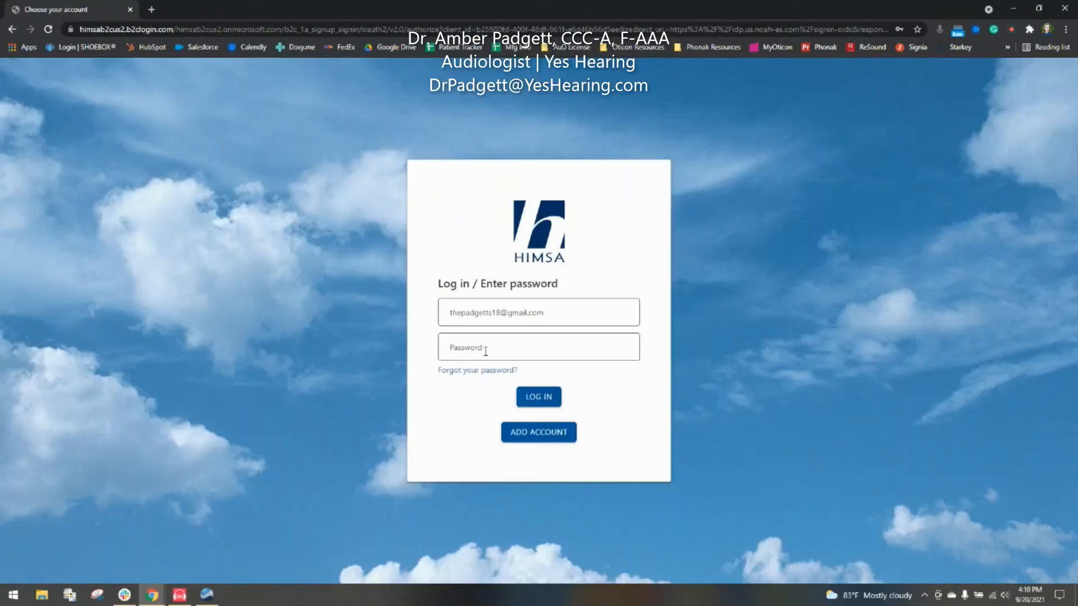
click(486, 350)
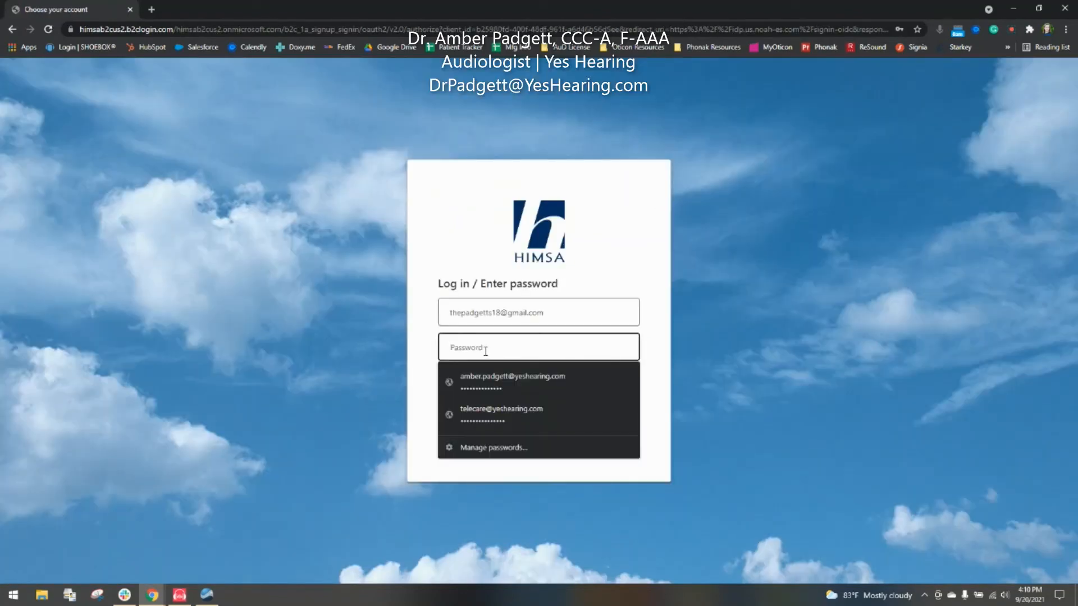
text(••••••••••)
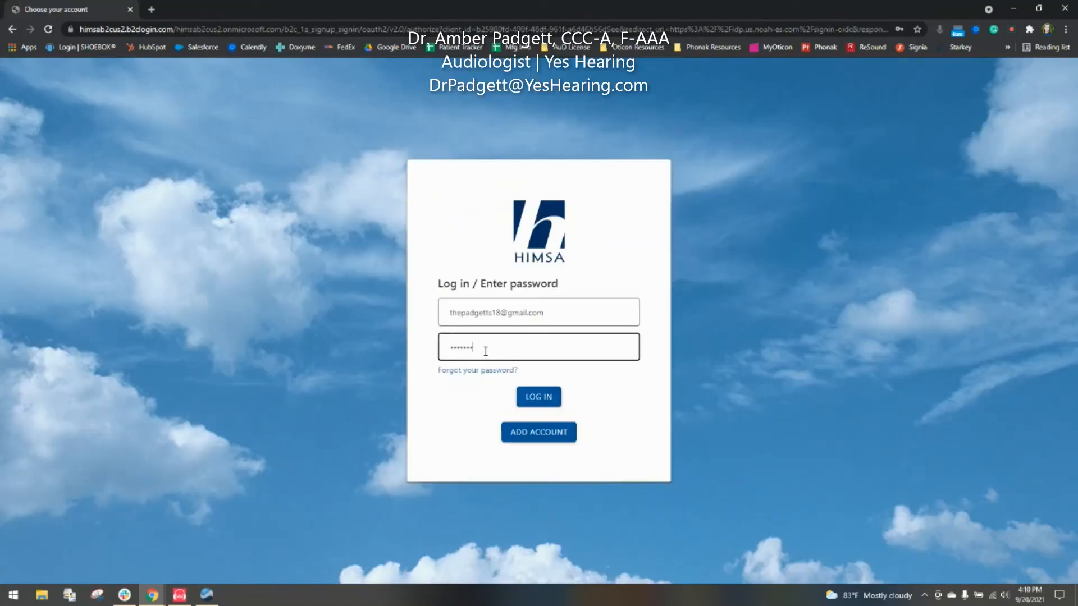
text(••••)
click(549, 399)
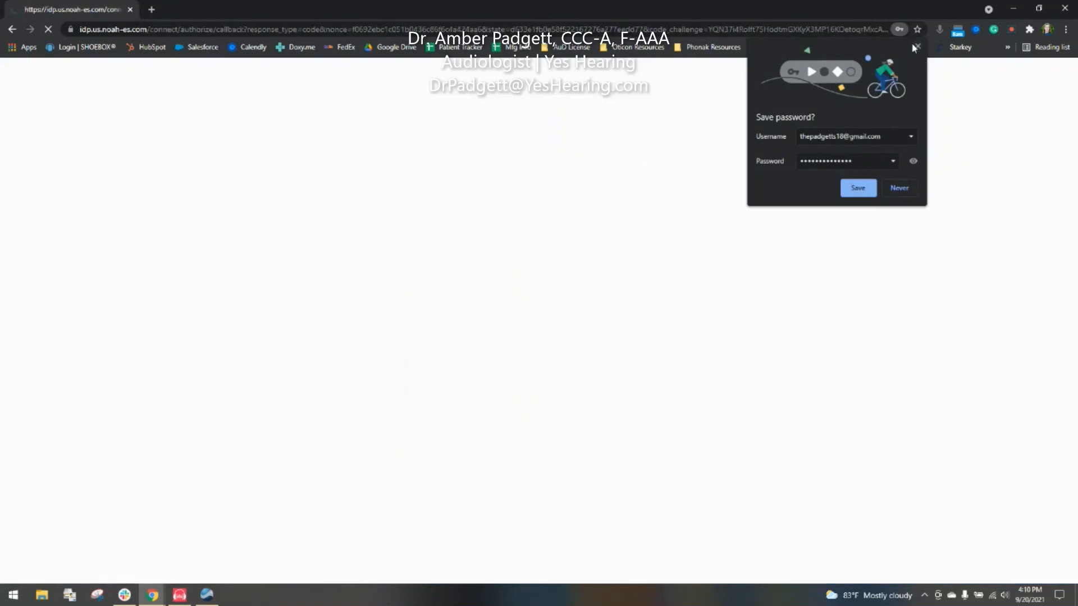
click(916, 47)
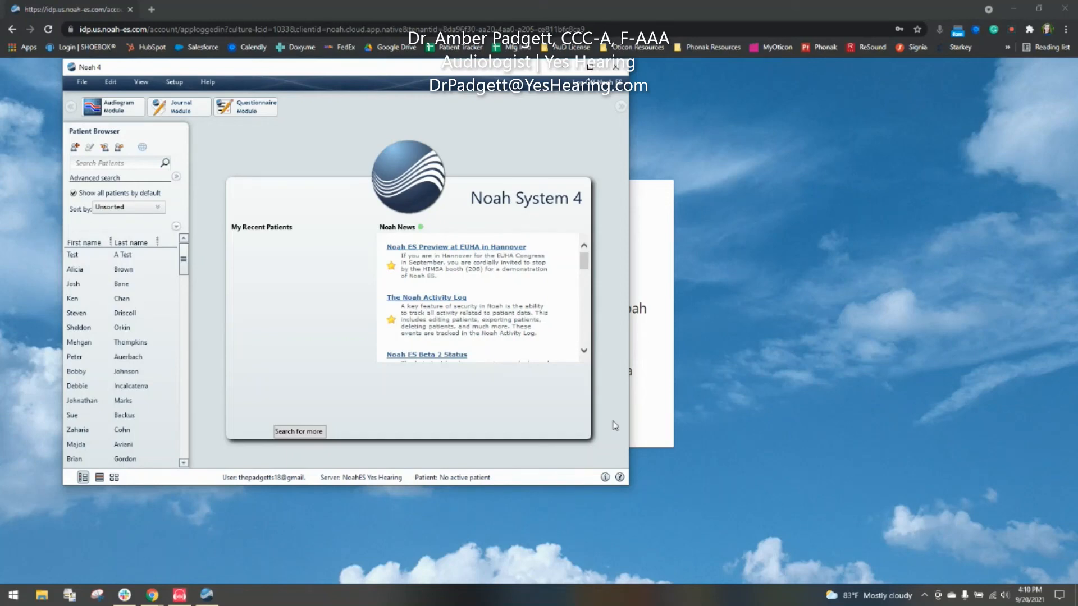
Step: Open the Add New Patient form, cancel it without saving, and minimise Noah 4
mouse_move(213, 600)
click(75, 149)
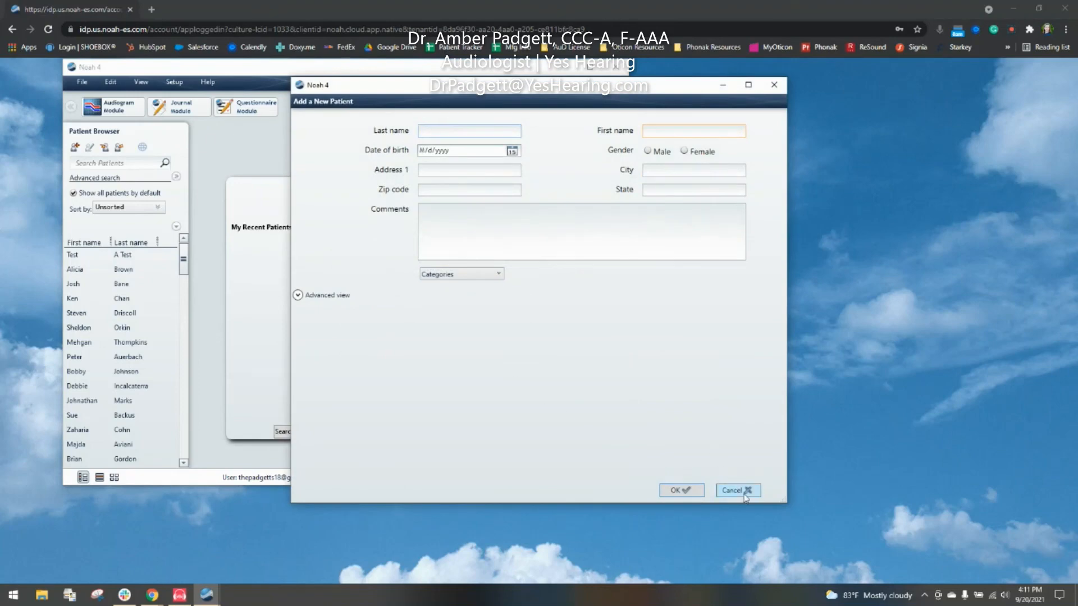
click(738, 491)
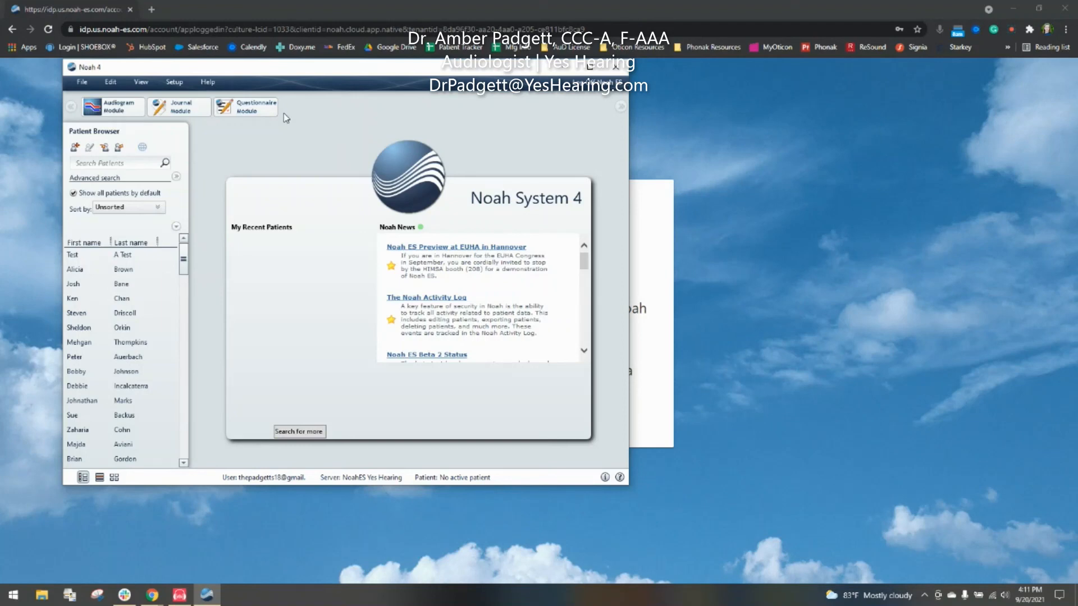
click(563, 70)
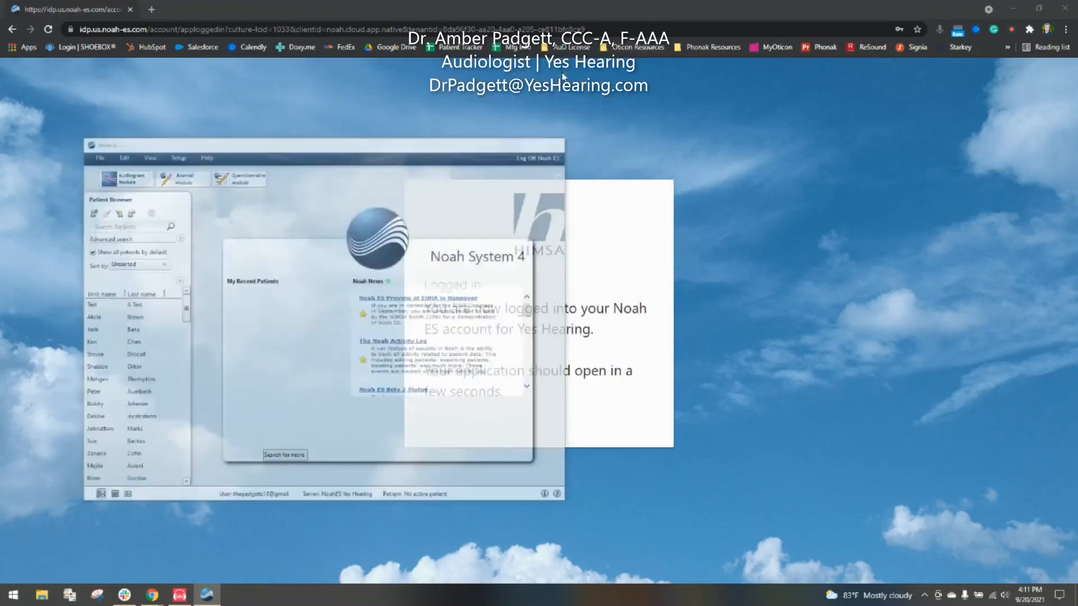
Step: Close the logged-in browser window, bring back the NOAH ES Template, and scroll to step 13
click(1065, 8)
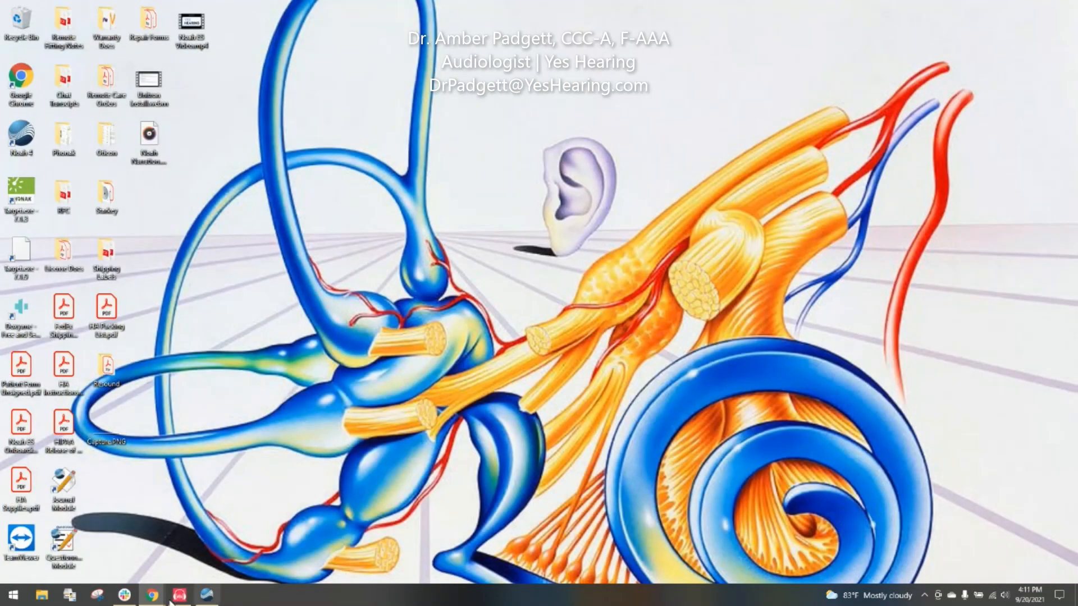
mouse_move(163, 590)
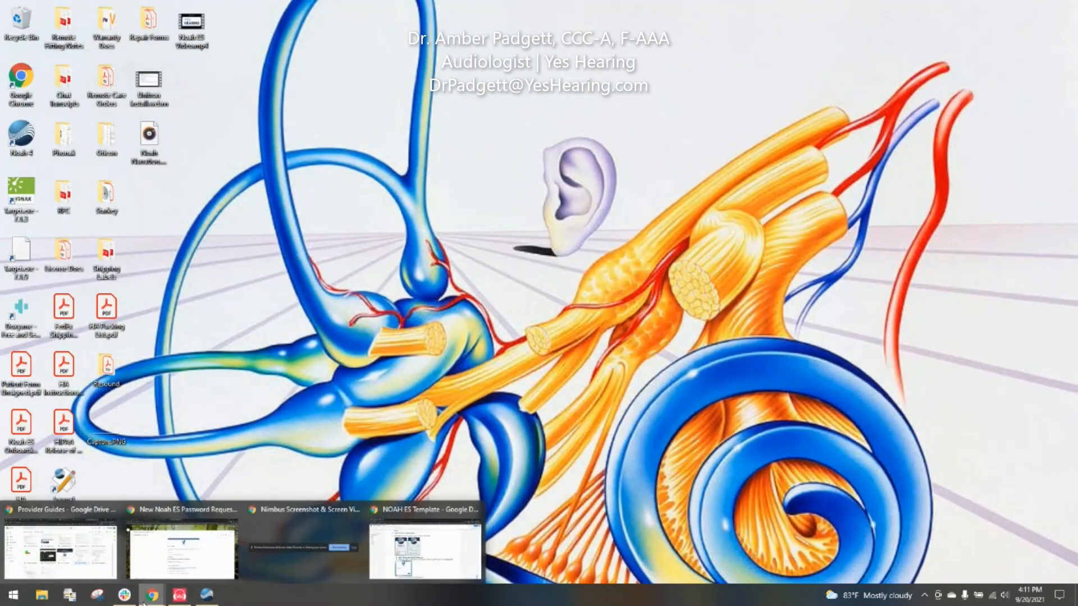
click(392, 572)
scroll(520, 453, down, 9)
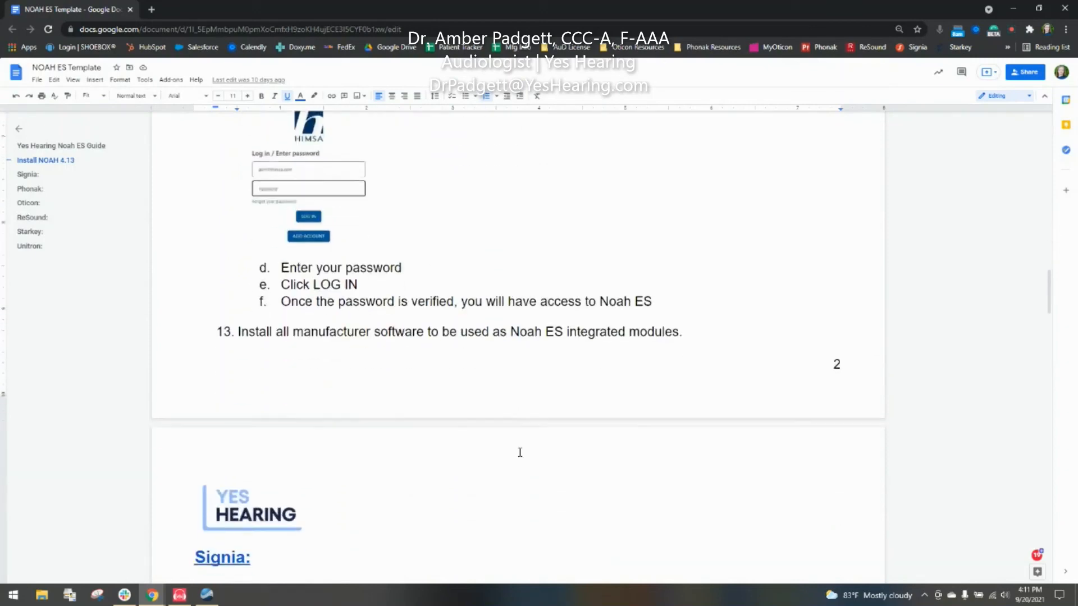
scroll(520, 452, down, 1)
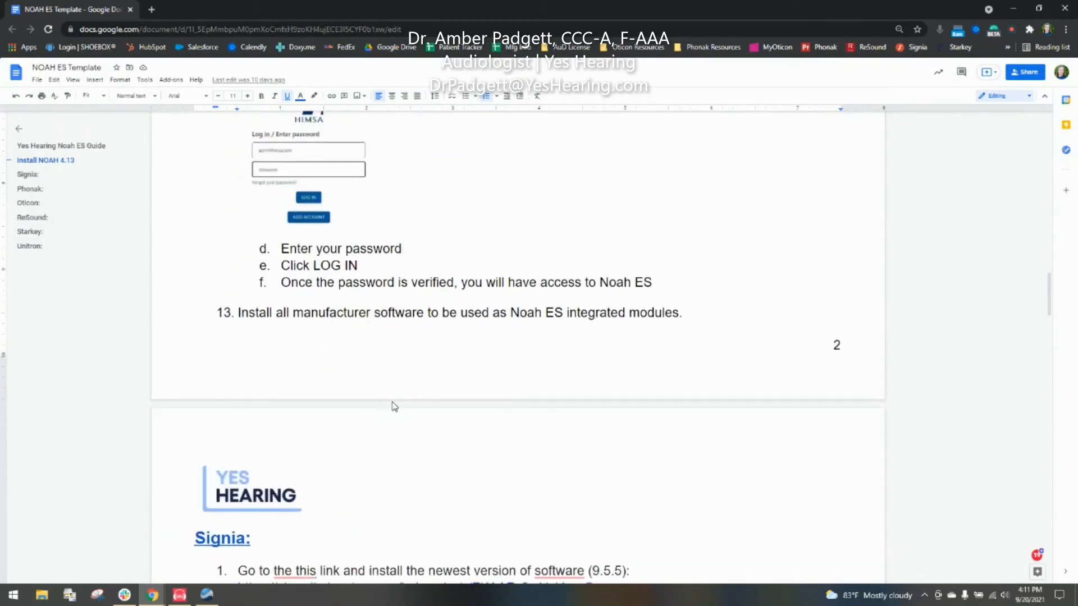